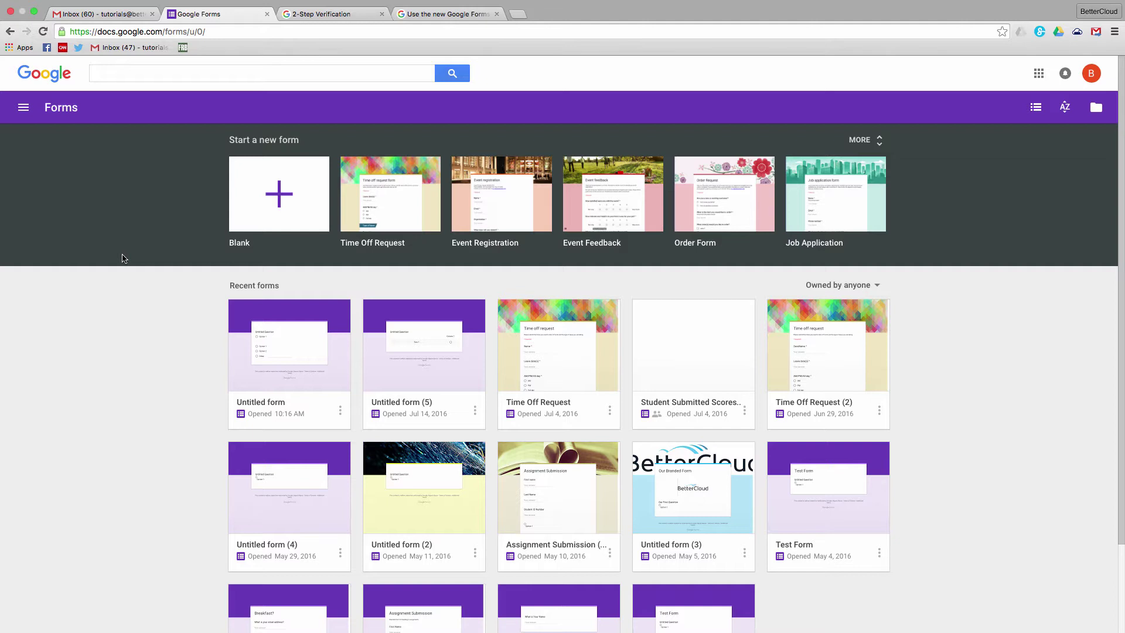
# Create a blank form and give it the title 'Sample Essay Rubric'.
pyautogui.click(270, 222)
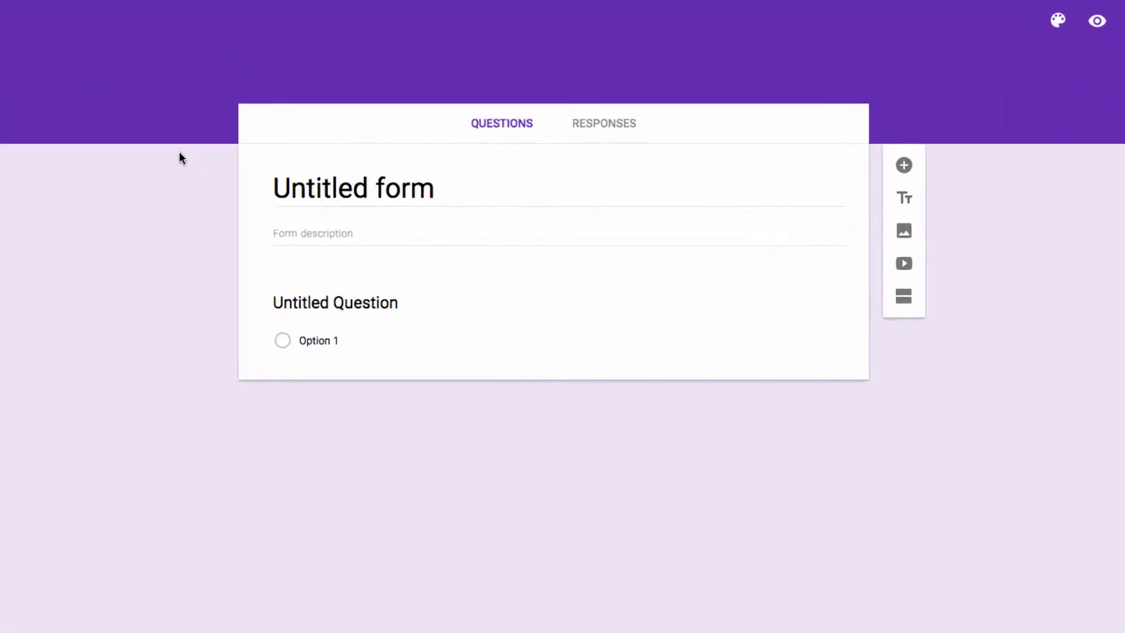
pyautogui.click(357, 192)
pyautogui.write('Sample E')
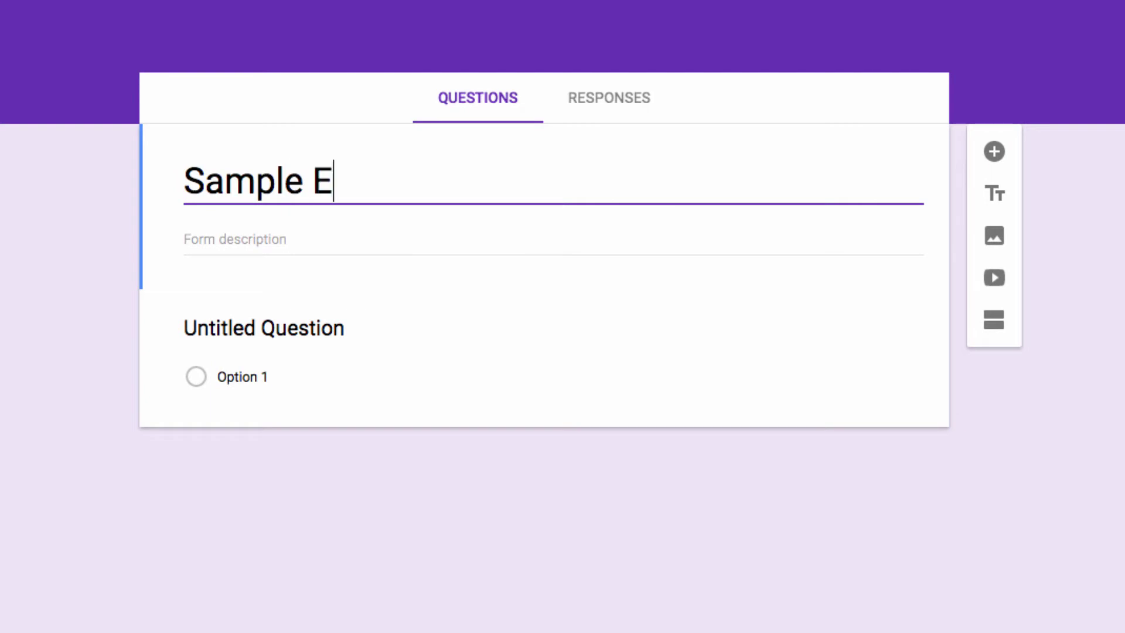
pyautogui.write('ssay Rubric')
# Title the first question 'Section Number' with choices Section 1, Section 2, Section 3, and make it required.
pyautogui.click(306, 328)
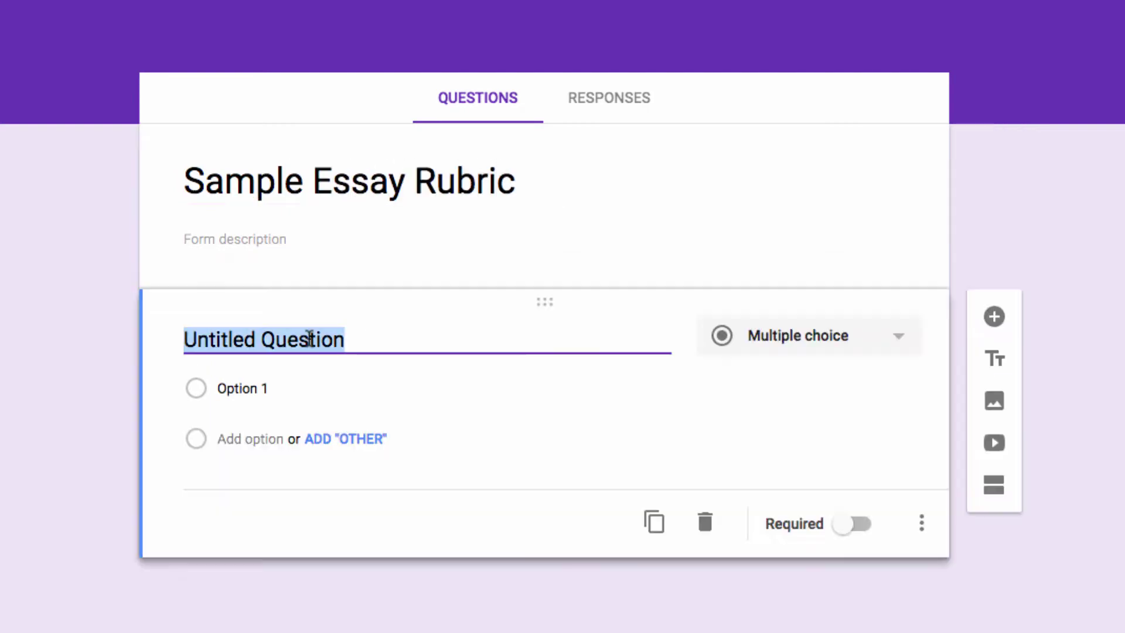
pyautogui.write('Section Number')
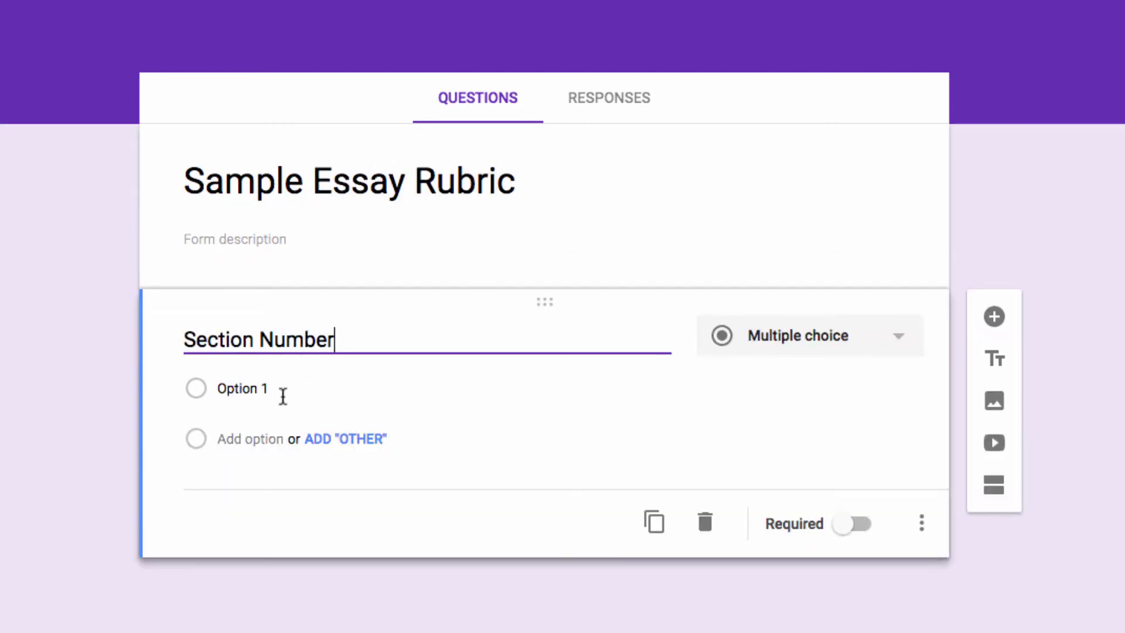
pyautogui.click(258, 390)
pyautogui.write('Sectio')
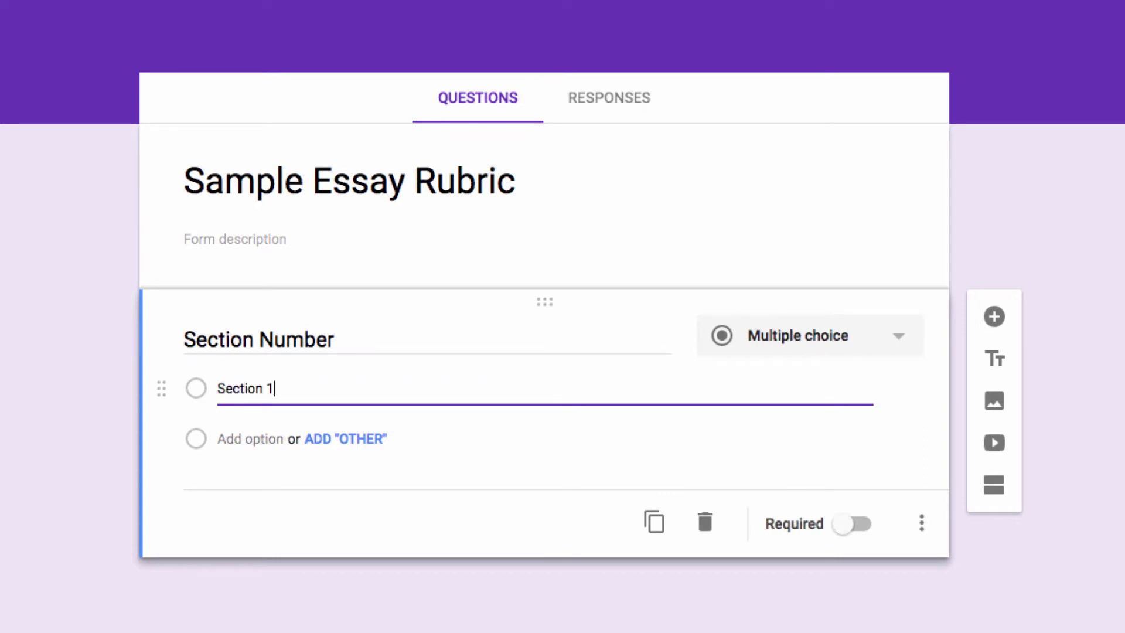
pyautogui.click(249, 438)
pyautogui.write('Section 2')
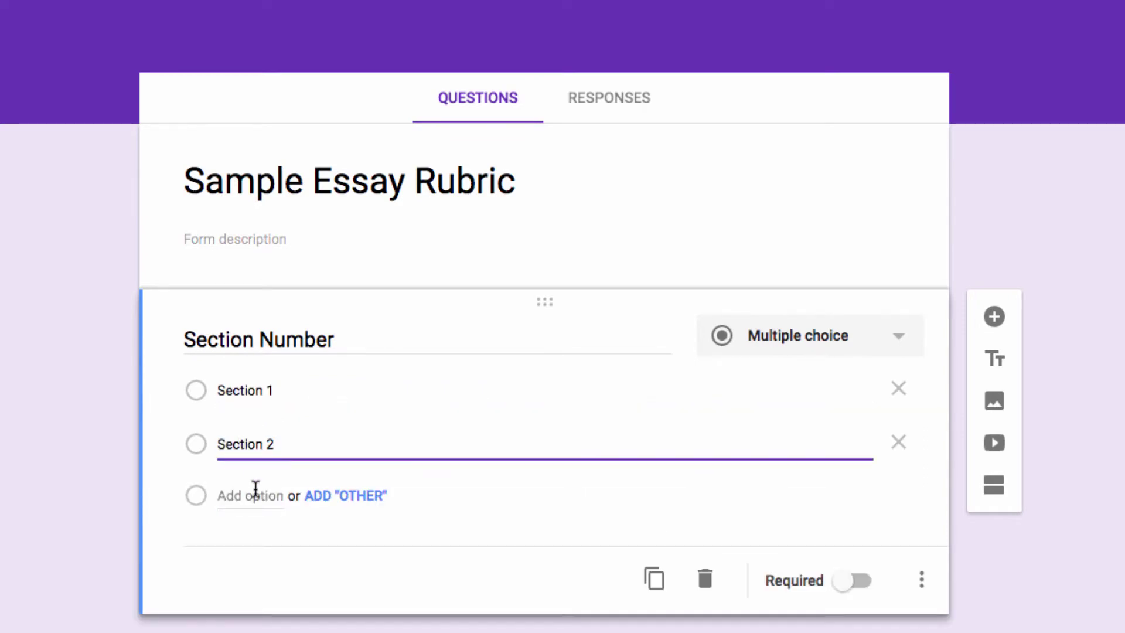
pyautogui.click(254, 495)
pyautogui.write('Section 3')
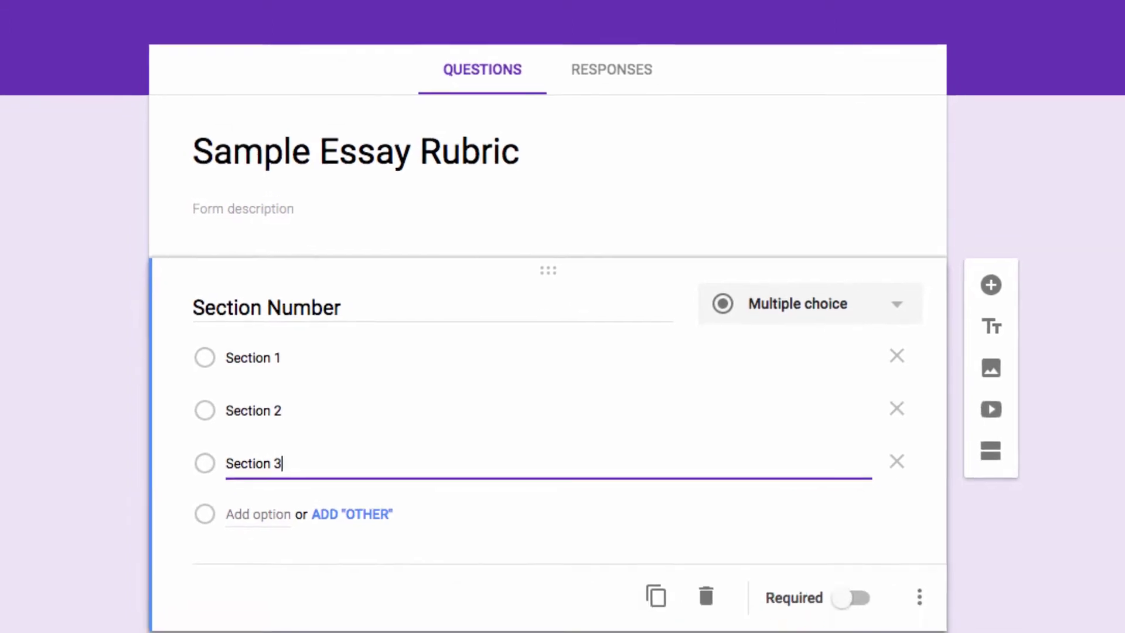
pyautogui.click(845, 600)
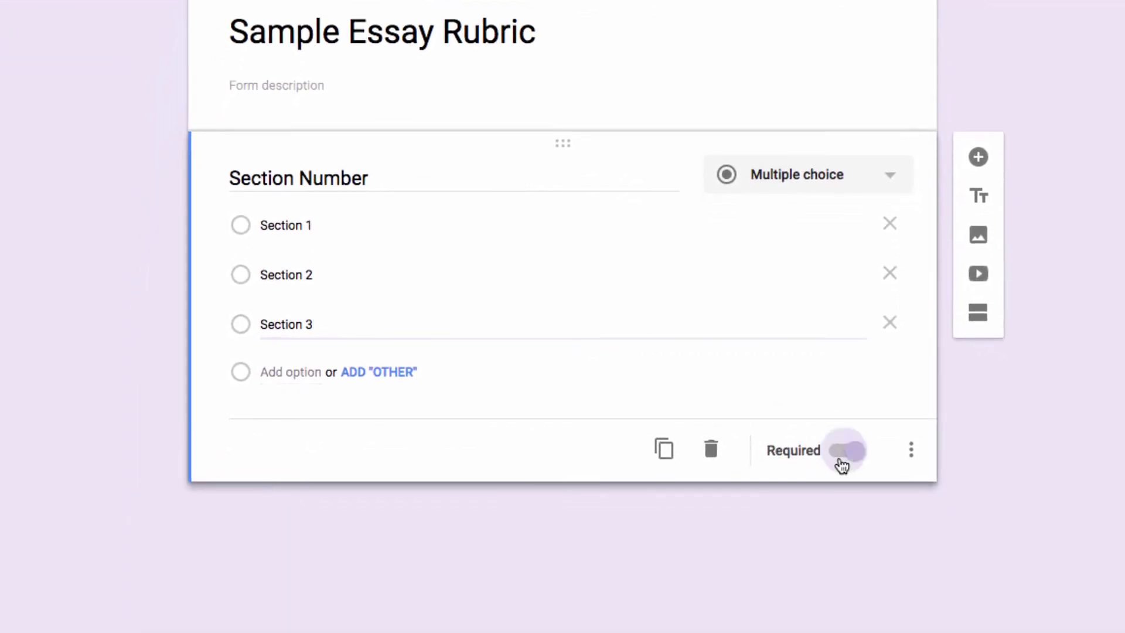
# Add a required short-answer question titled 'Student Last Name'.
pyautogui.click(978, 156)
pyautogui.click(876, 397)
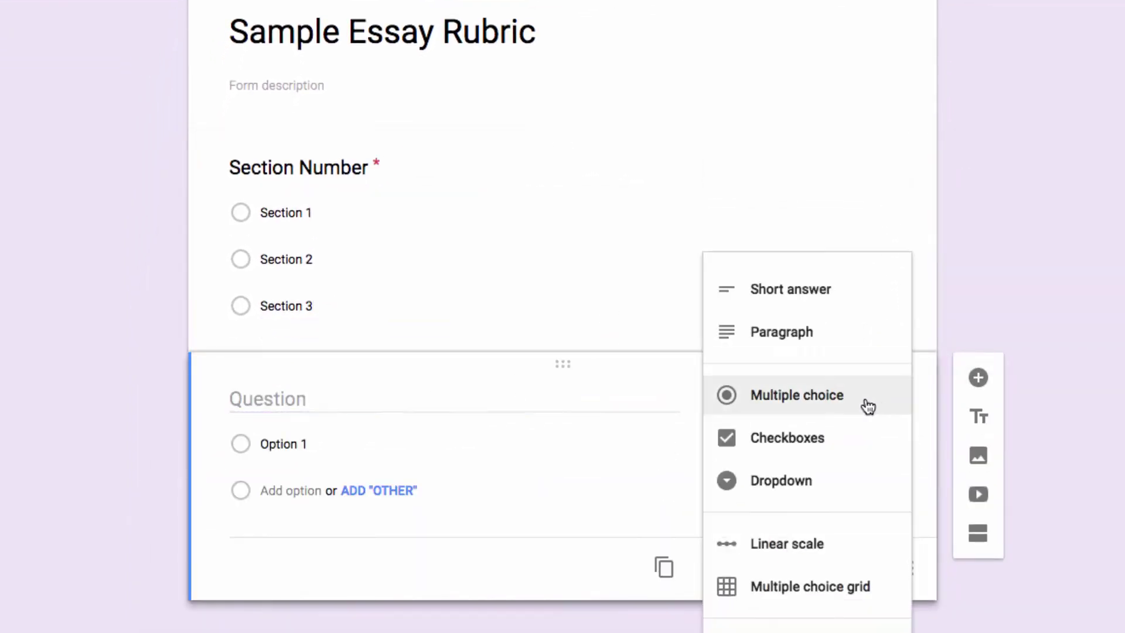
pyautogui.click(826, 296)
pyautogui.click(314, 387)
pyautogui.write('Student Last Name')
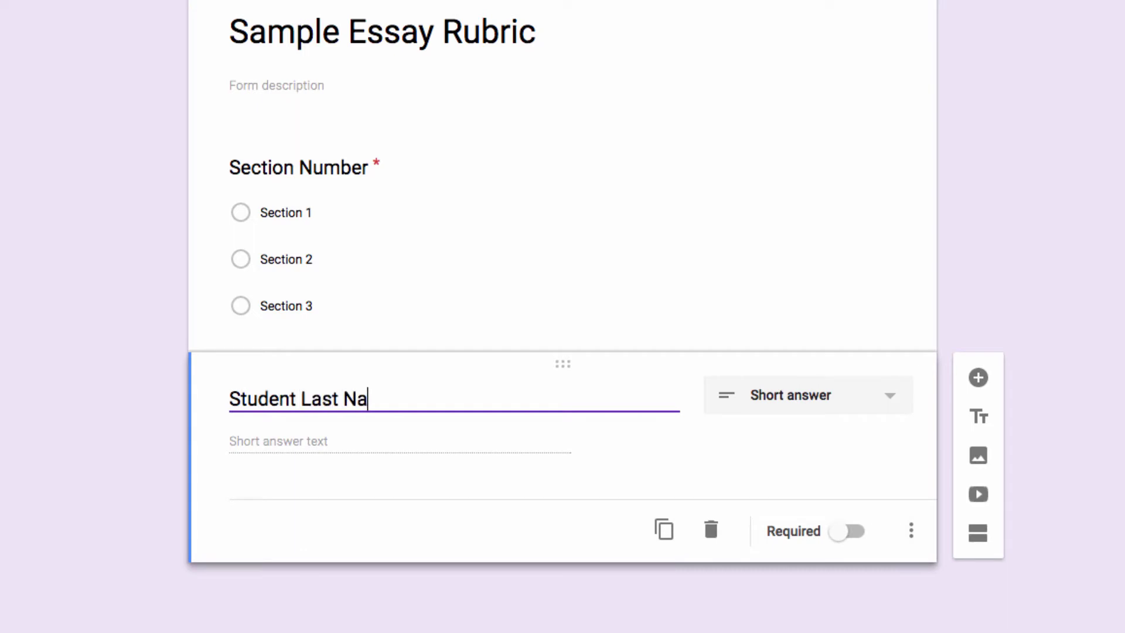
pyautogui.click(841, 531)
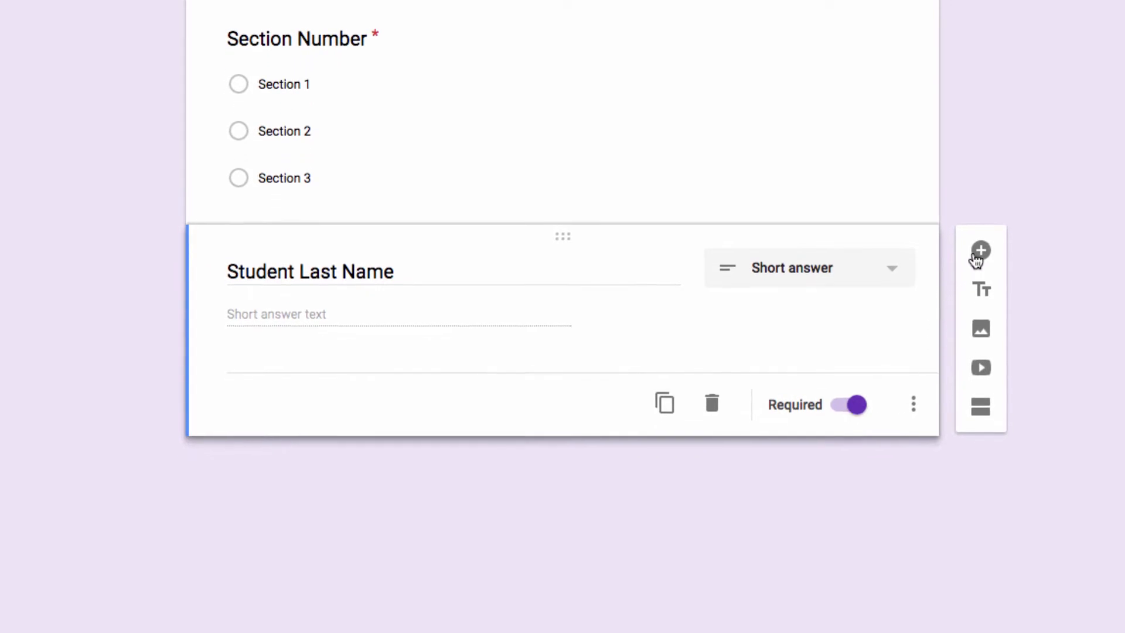
pyautogui.click(980, 251)
# Make the new question a multiple choice grid 'Content' with rows Clear Purpose, Specific Details, Structure, Logic of Ideas.
pyautogui.click(893, 381)
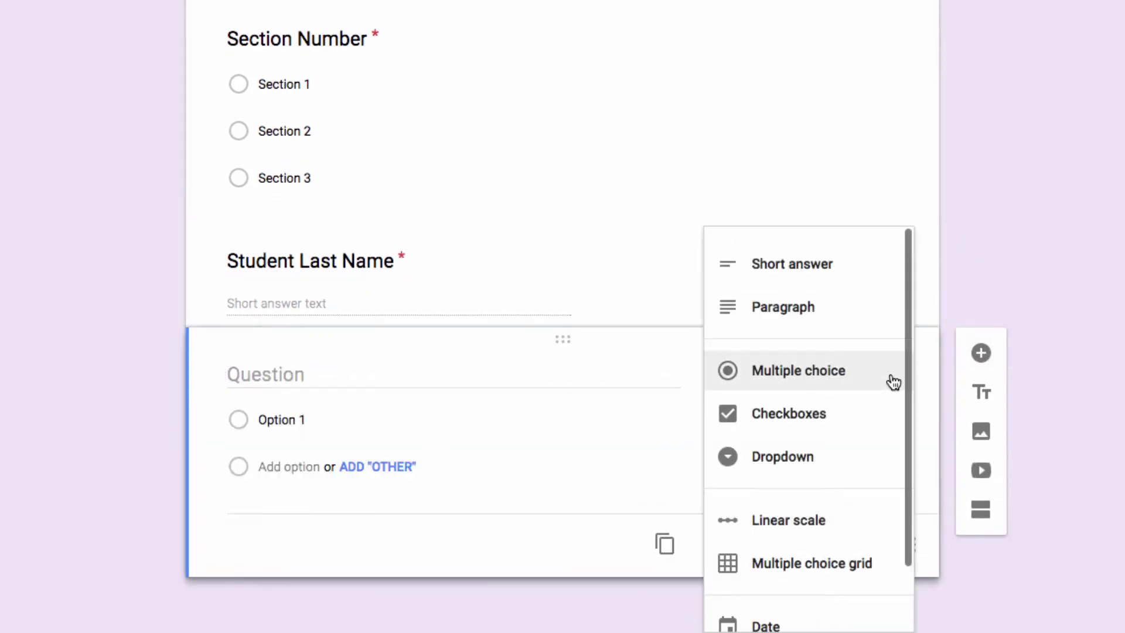
pyautogui.click(818, 568)
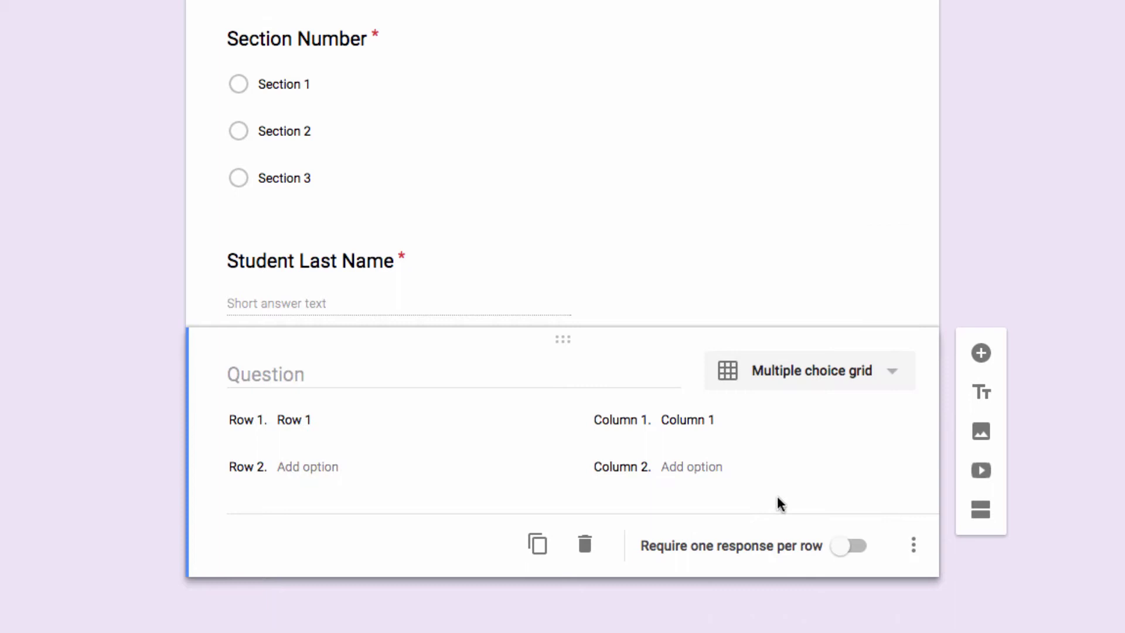
pyautogui.click(336, 369)
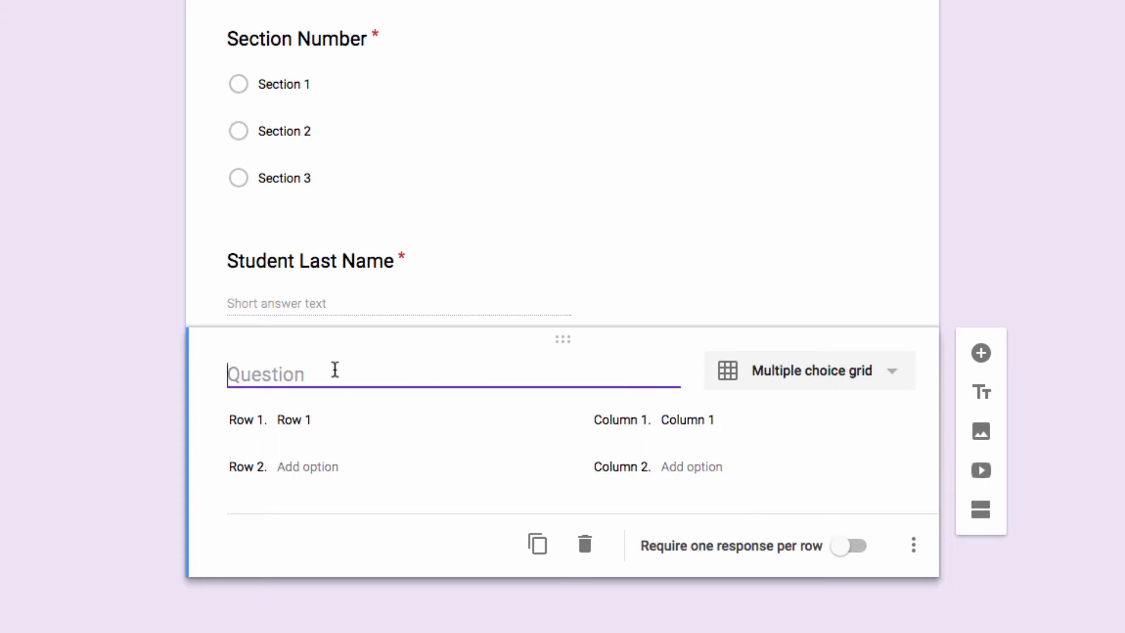
pyautogui.write('Content')
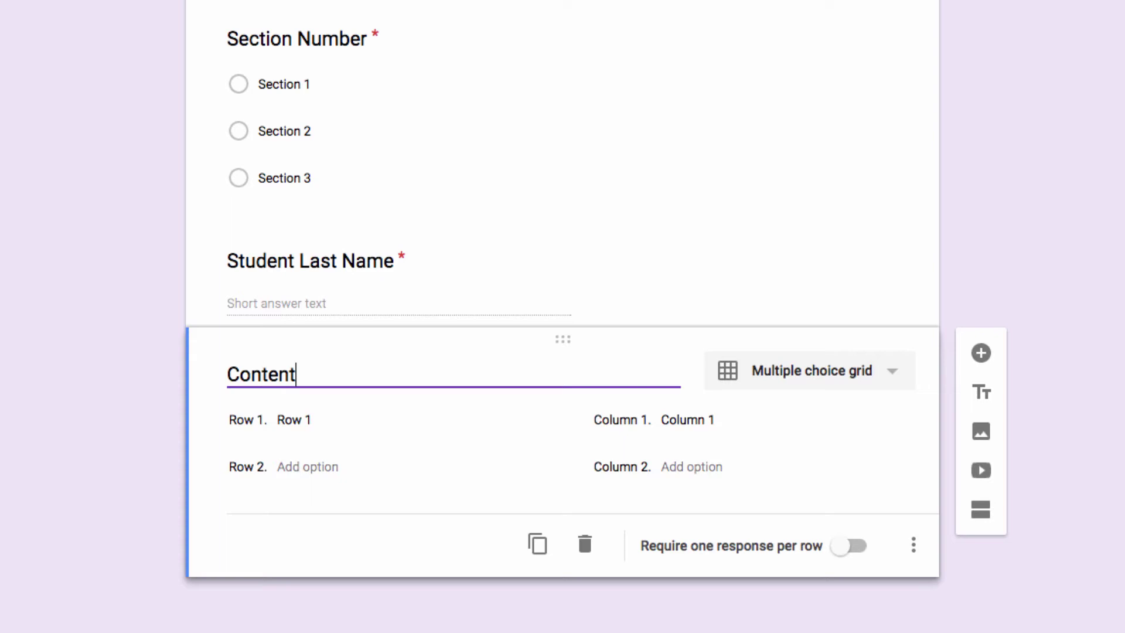
pyautogui.click(289, 421)
pyautogui.write('Clear Pur')
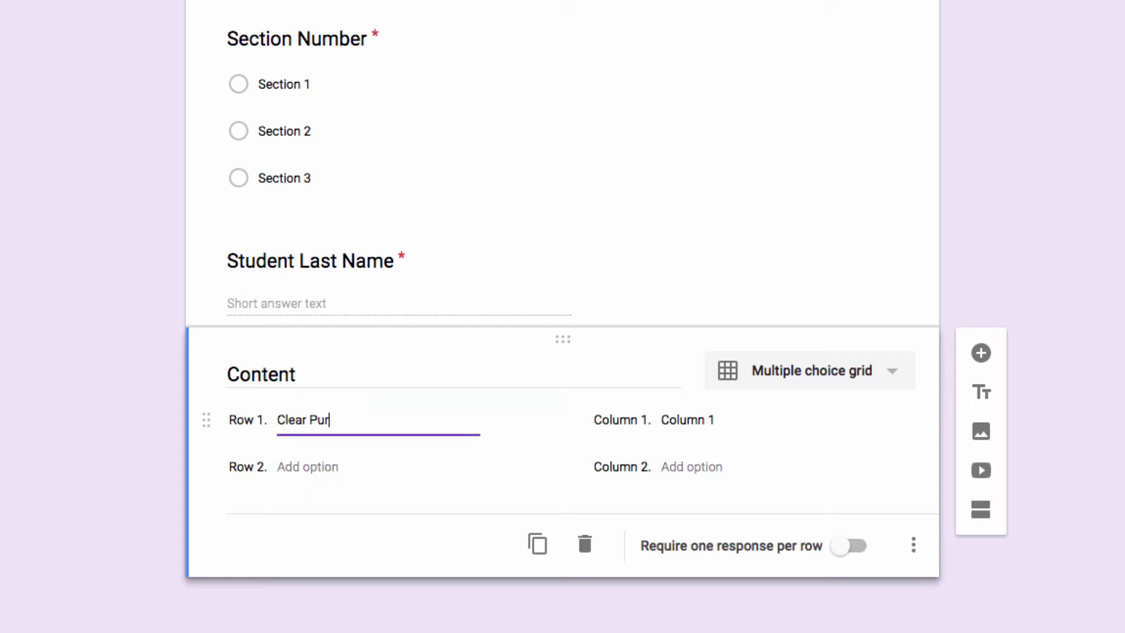
pyautogui.write('pose')
pyautogui.press('Return')
pyautogui.write('Specific Details')
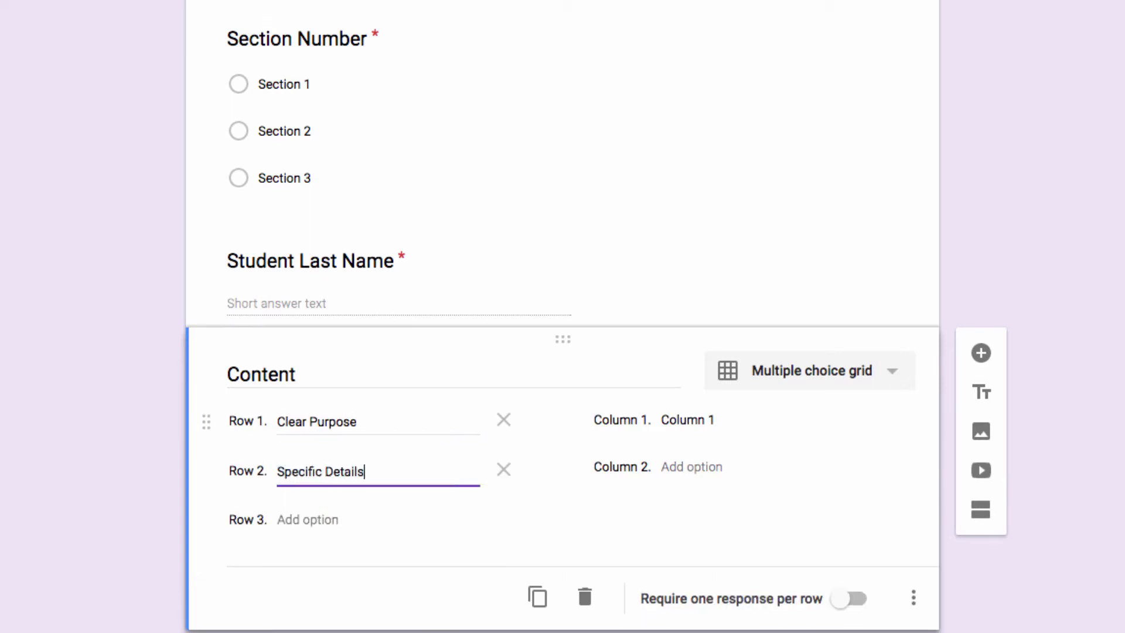
pyautogui.press('Return')
pyautogui.write('Structure')
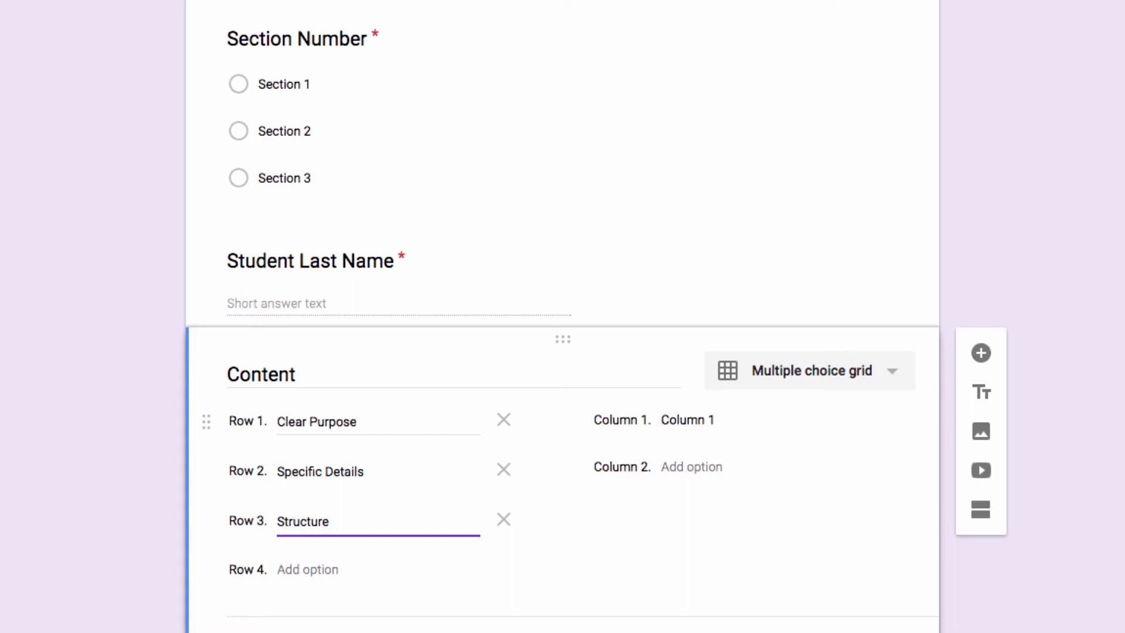
pyautogui.press('Return')
pyautogui.write('Logic of Ideas')
# Give the Content grid rating columns 1 to 5 and require one response per row.
pyautogui.click(679, 418)
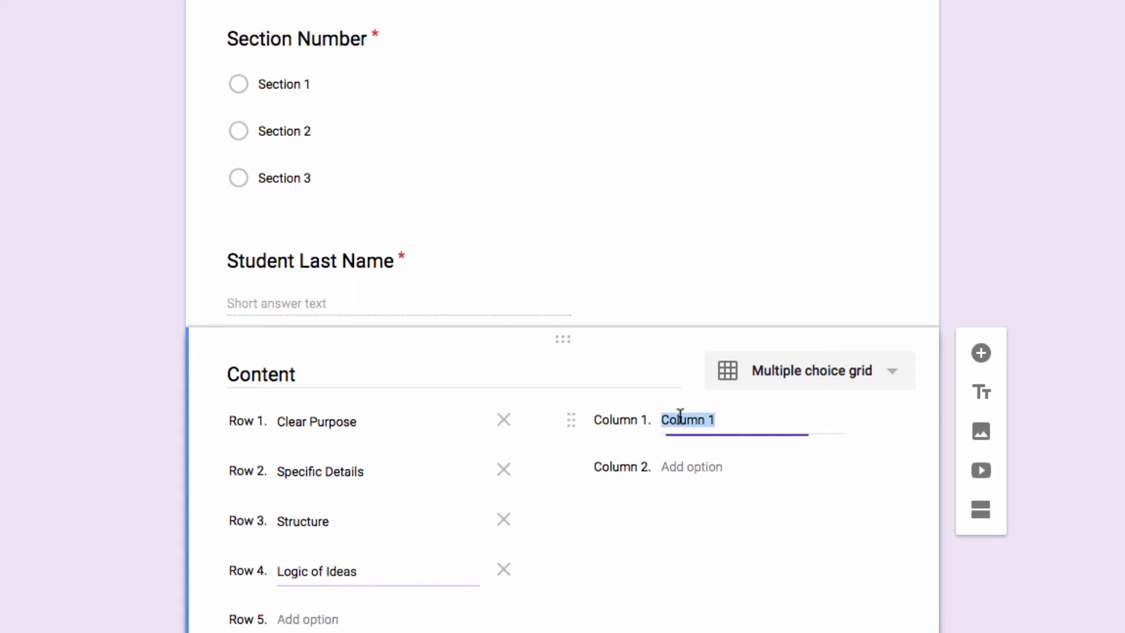
pyautogui.write('1')
pyautogui.press('Return')
pyautogui.write('2')
pyautogui.press('Return')
pyautogui.write('3')
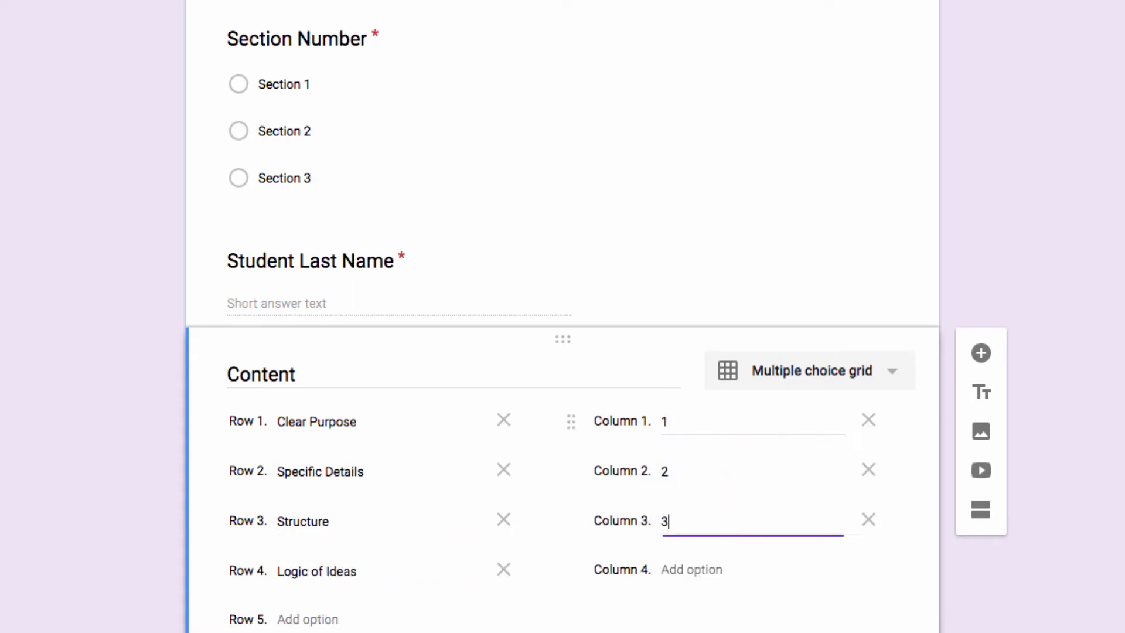
pyautogui.press('Return')
pyautogui.write('4')
pyautogui.press('Return')
pyautogui.write('5')
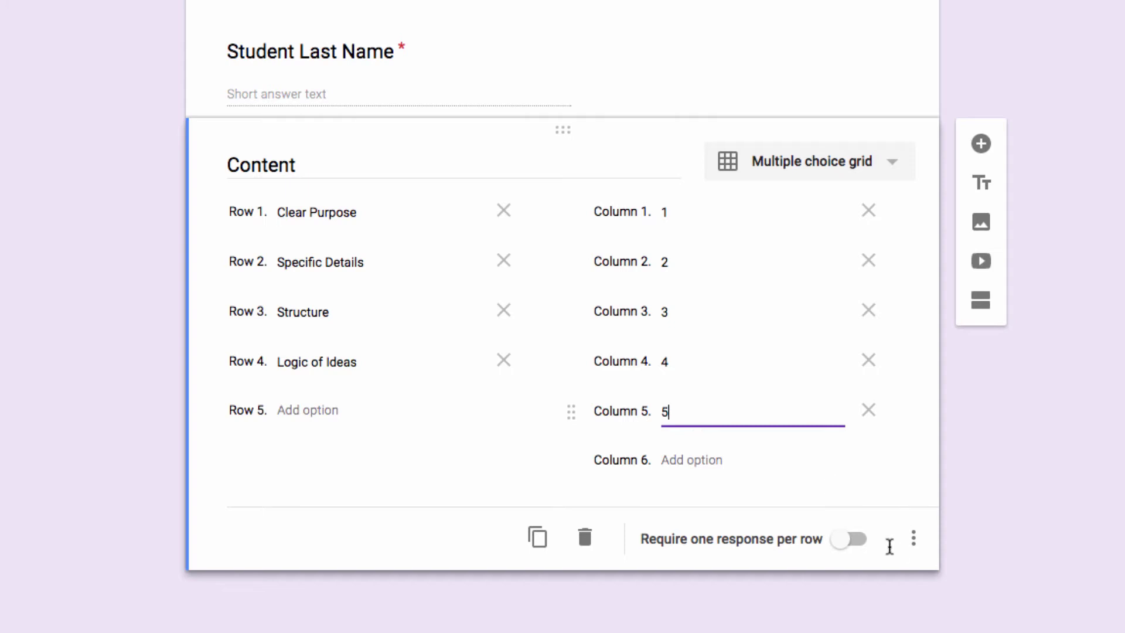
pyautogui.click(851, 544)
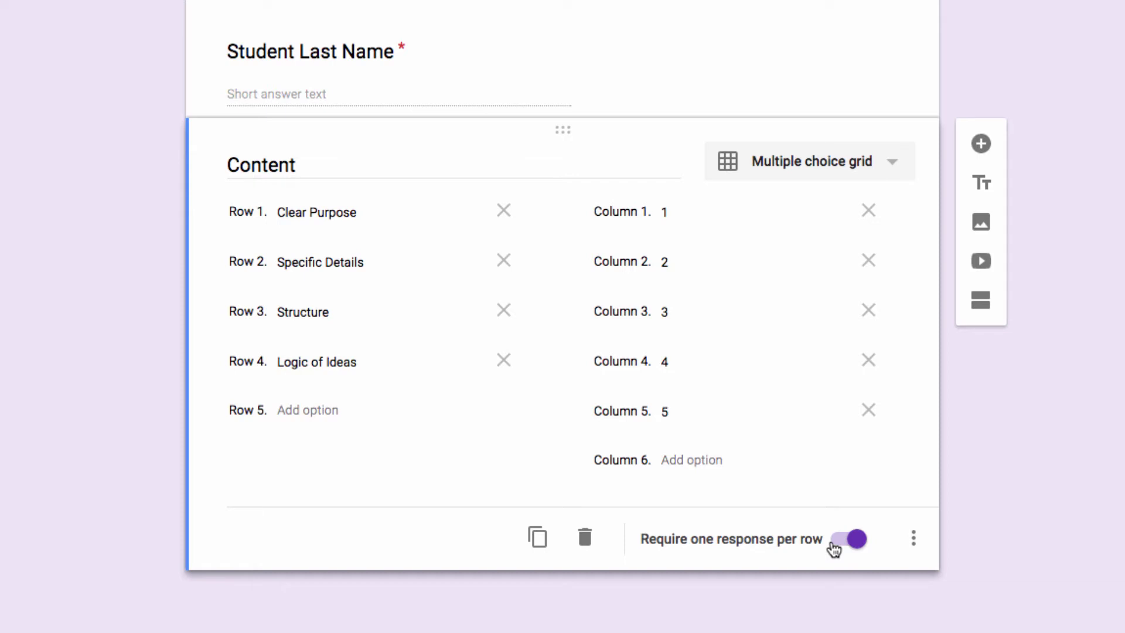
pyautogui.click(981, 145)
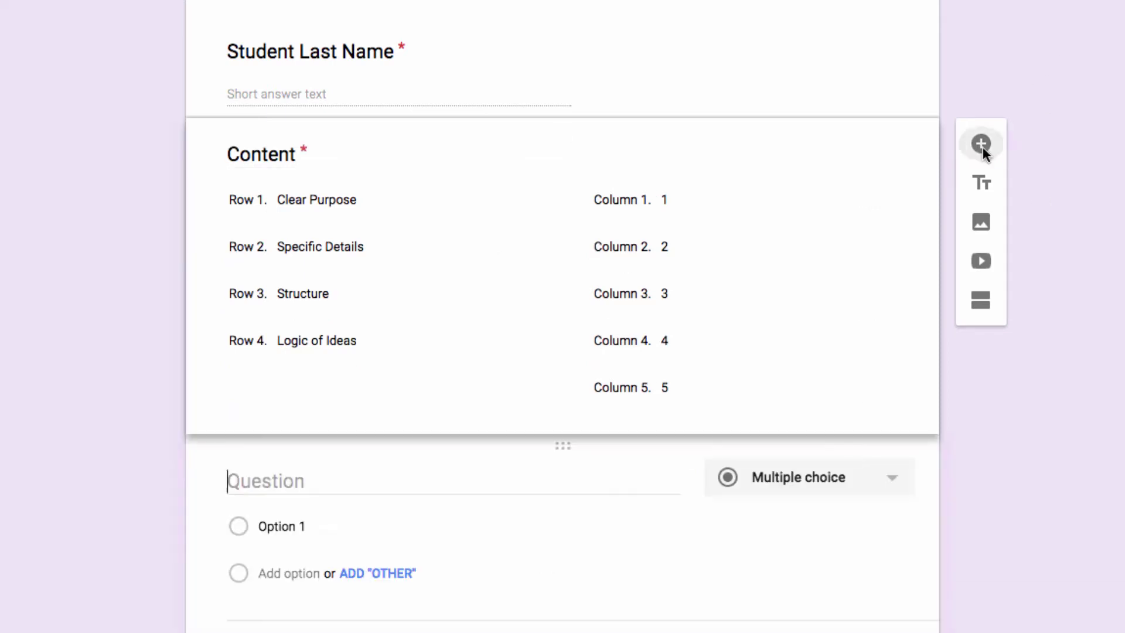
# Turn the new question into a 'Style' grid with rows Language Suitability, Flow, Creative Expression, Clarity.
pyautogui.click(808, 477)
pyautogui.click(808, 586)
pyautogui.click(385, 366)
pyautogui.write('Style')
pyautogui.press('Tab')
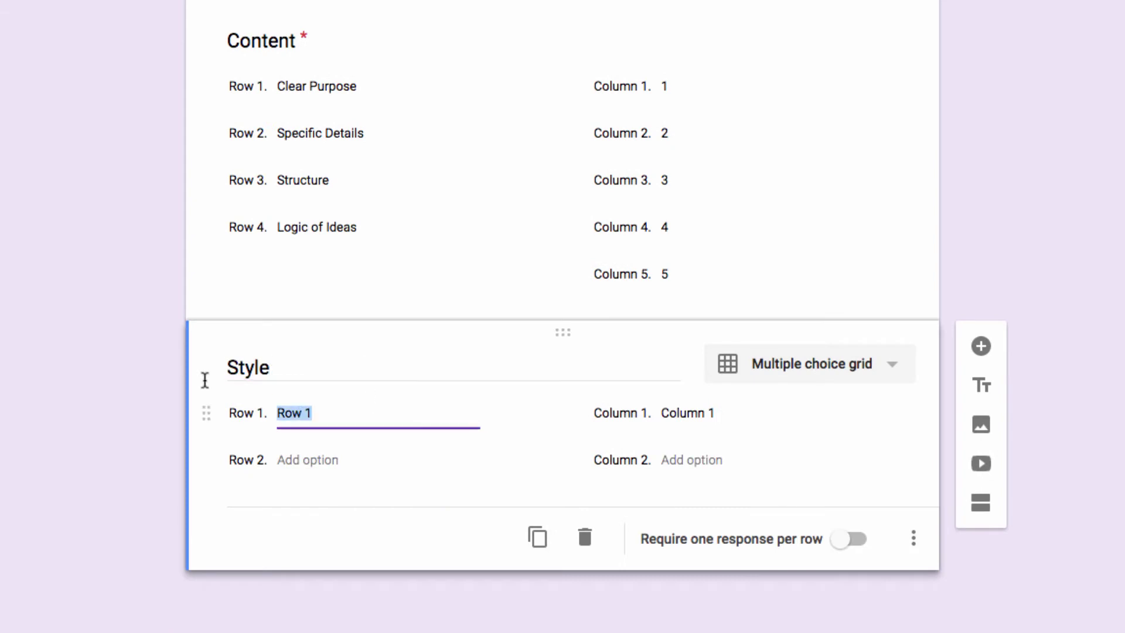
pyautogui.write('Language Suitability')
pyautogui.press('Return')
pyautogui.write('Flow')
pyautogui.press('Tab')
pyautogui.press('Tab')
pyautogui.write('Creat')
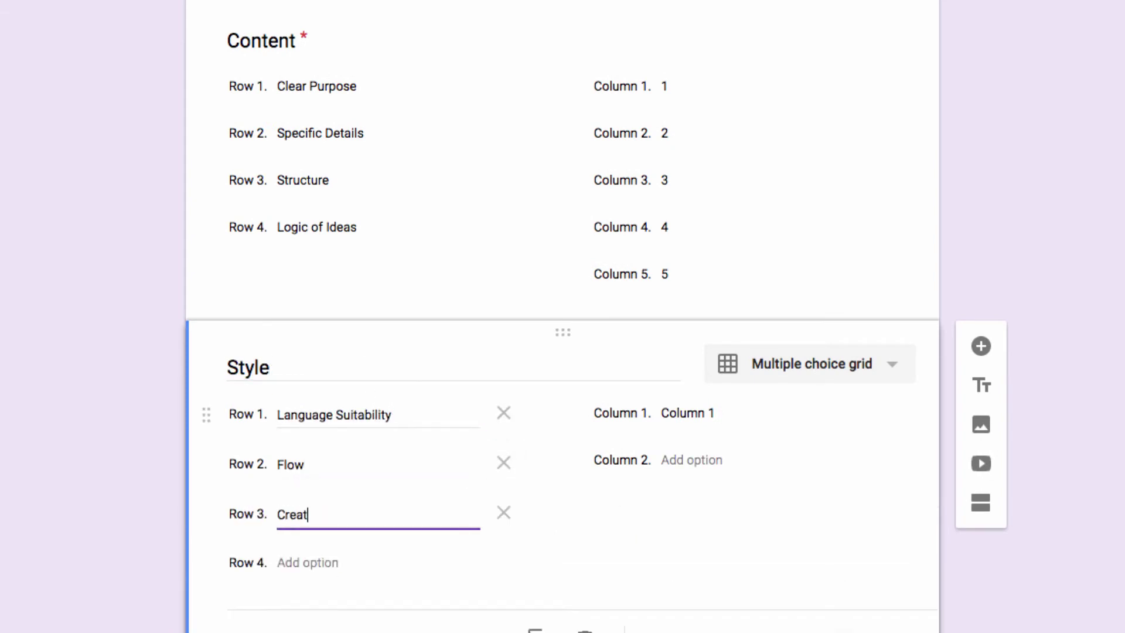
pyautogui.write('ive Expression')
pyautogui.press('Return')
pyautogui.write('Clarity')
# Give the Style grid columns 1 to 5 and require one response per row.
pyautogui.click(695, 418)
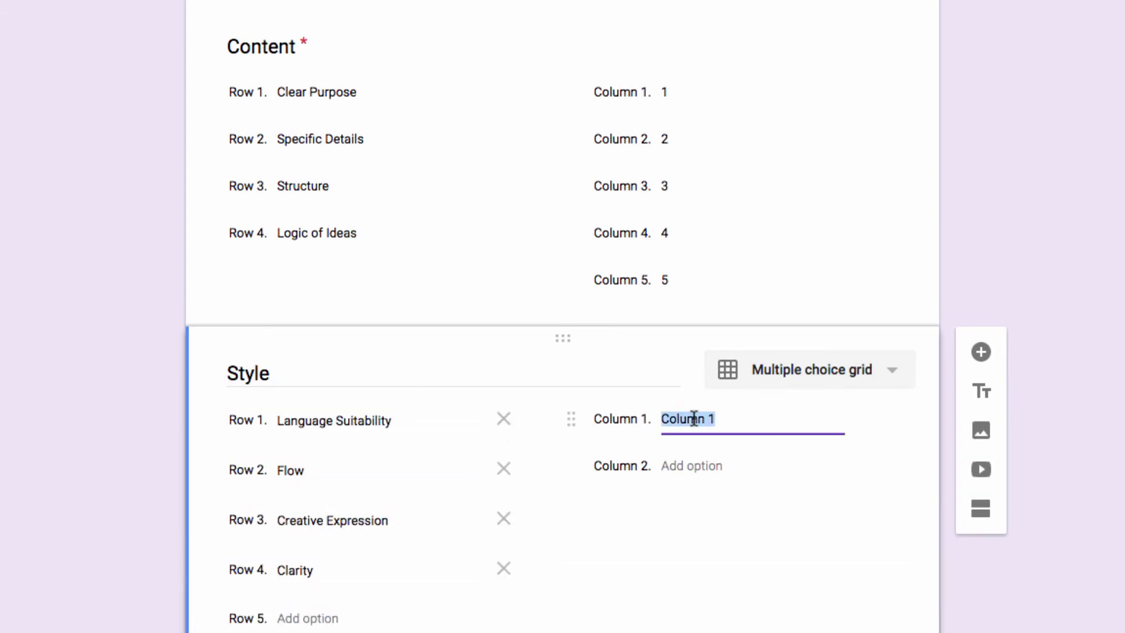
pyautogui.write('1 2 3 4 5')
pyautogui.scroll(-4, 836, 550)
pyautogui.click(844, 542)
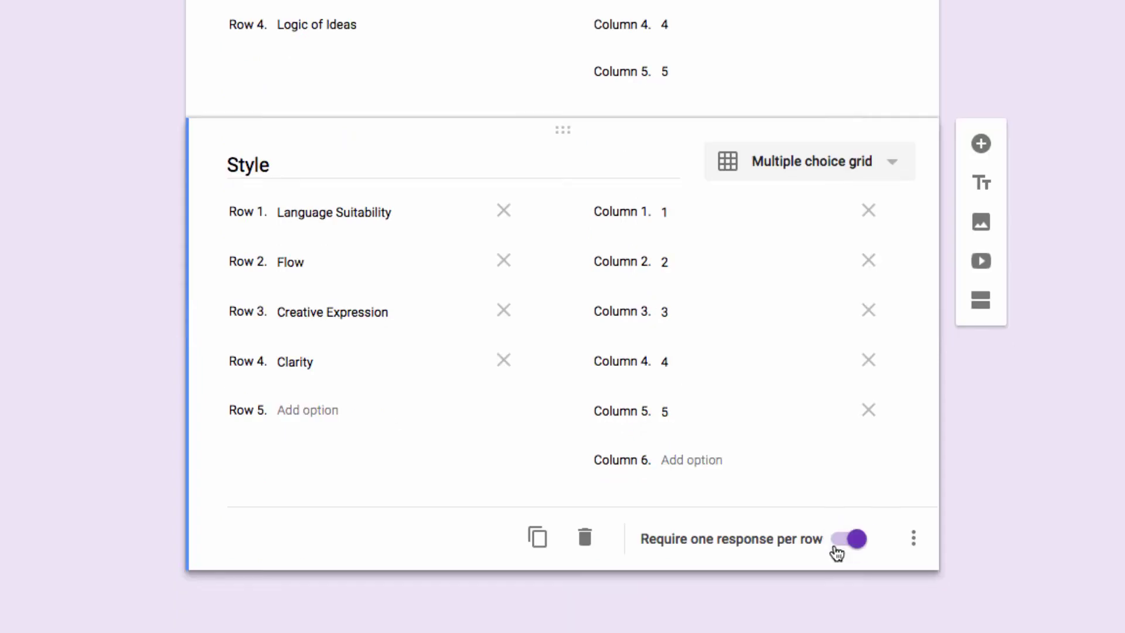
pyautogui.click(979, 146)
# Build the 'Editing' grid with rows Formatting through Revision History, columns 1–5, one response per row.
pyautogui.write('E')
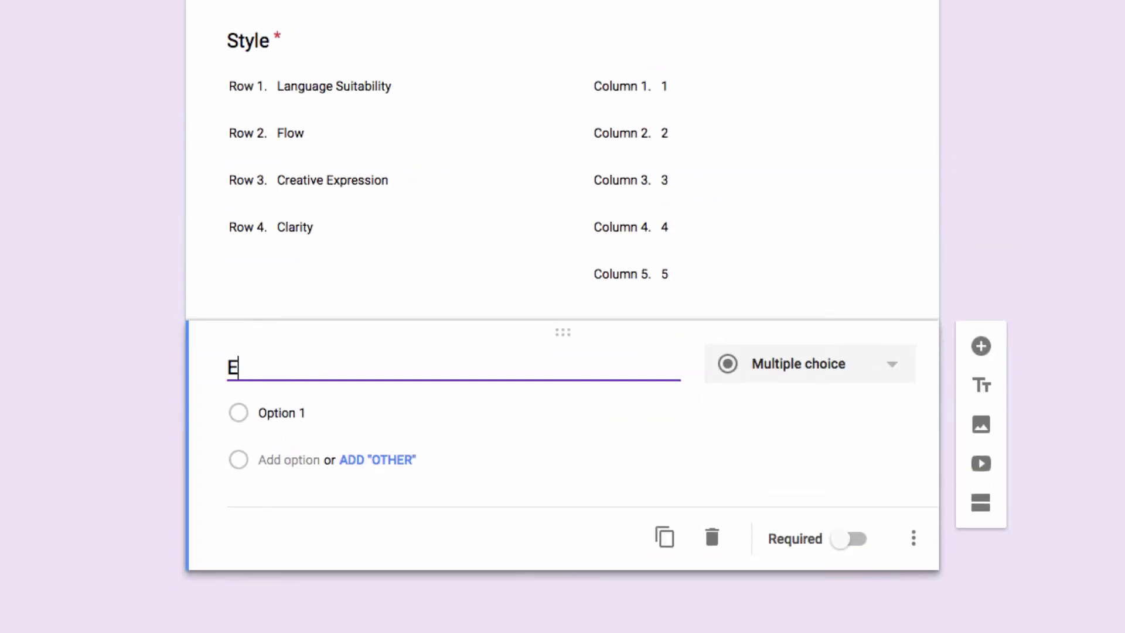
pyautogui.write('diting')
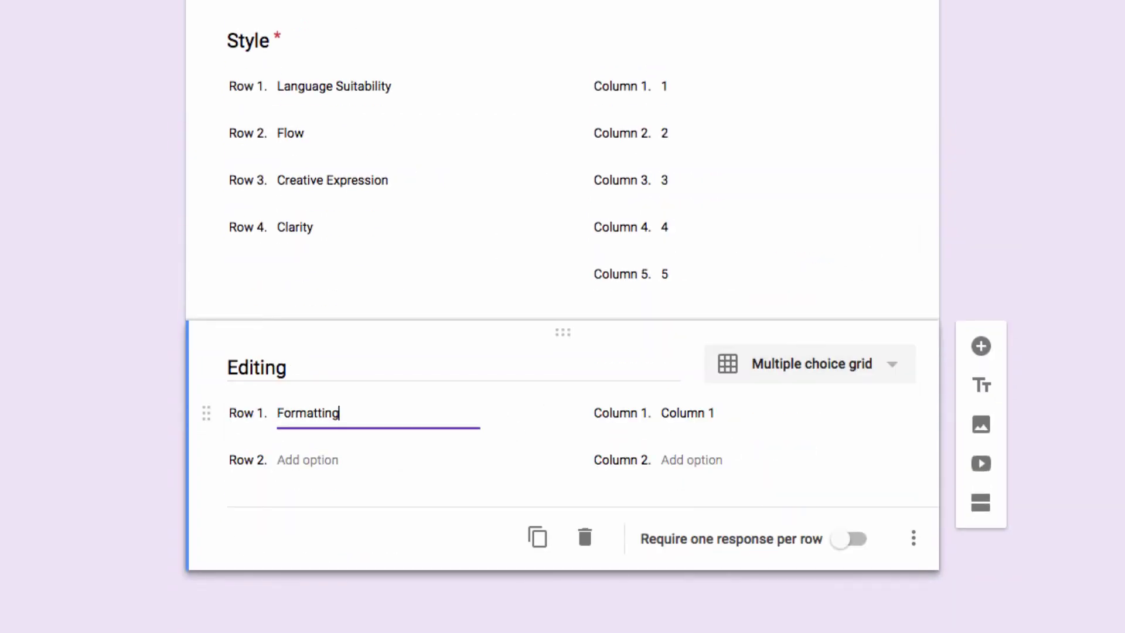
pyautogui.press('Return')
pyautogui.write('Punctuation')
pyautogui.press('Return')
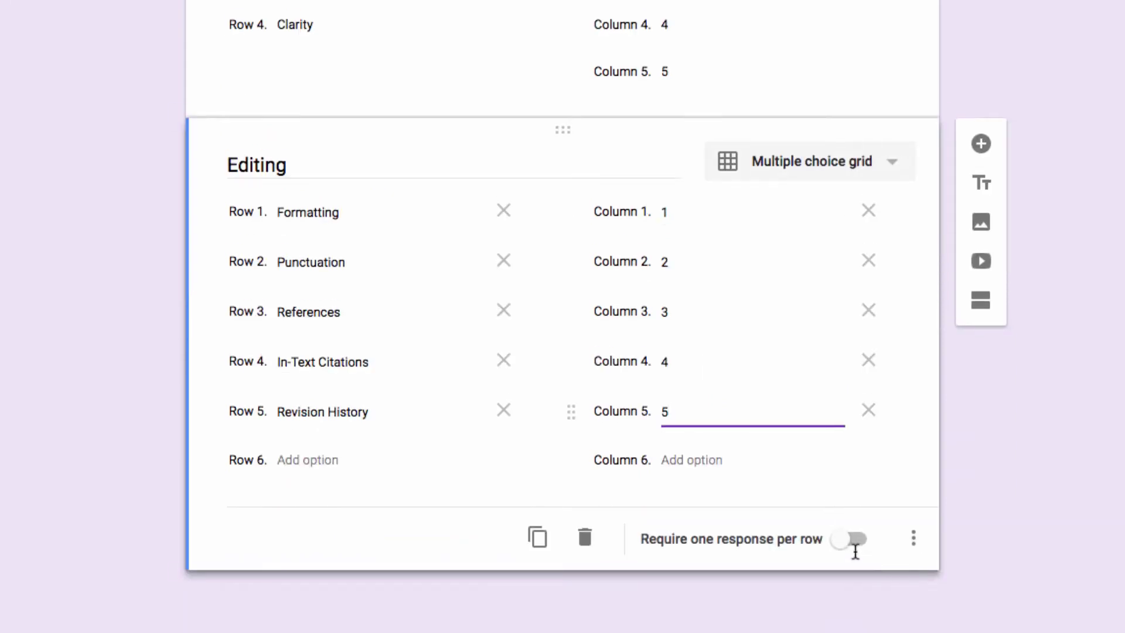
pyautogui.click(827, 539)
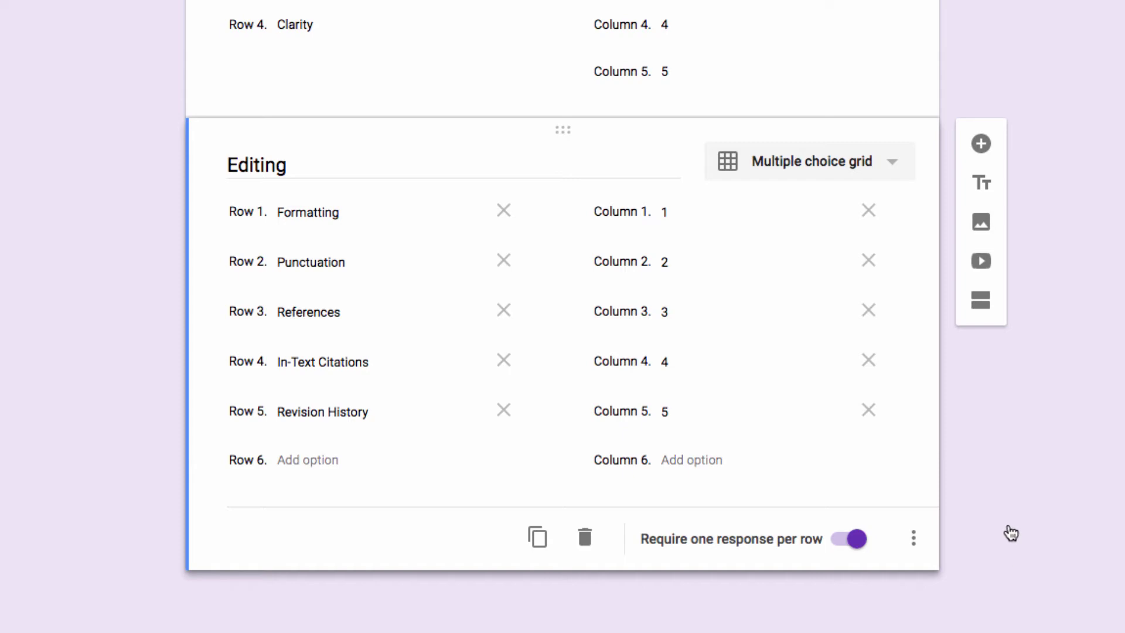
# Add a paragraph question titled 'Comments'.
pyautogui.click(981, 145)
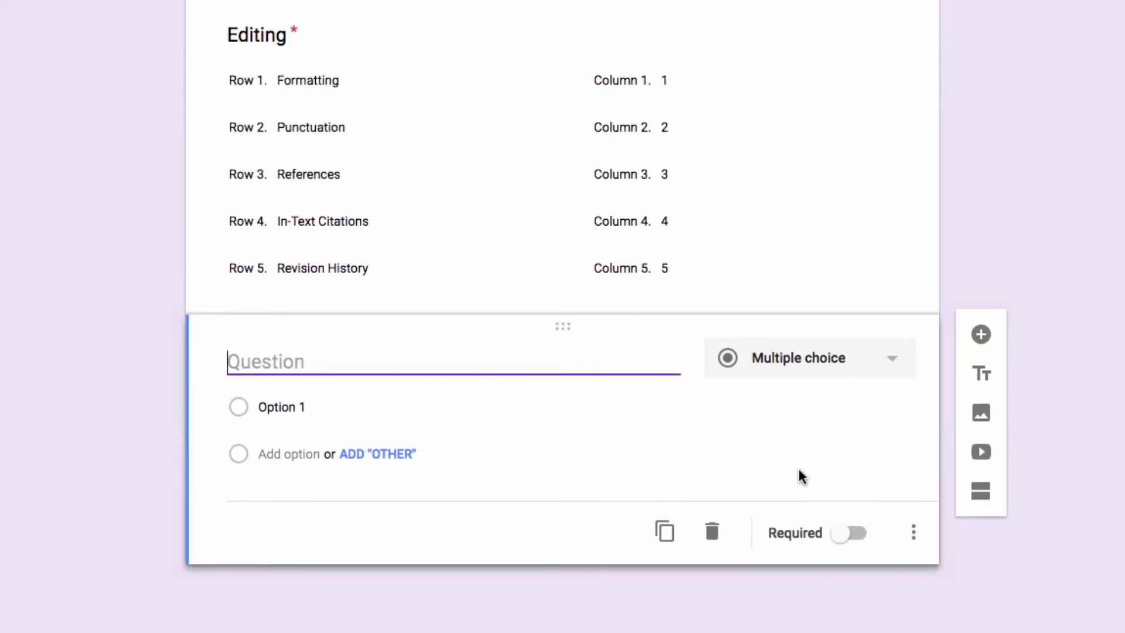
pyautogui.click(859, 373)
pyautogui.click(812, 302)
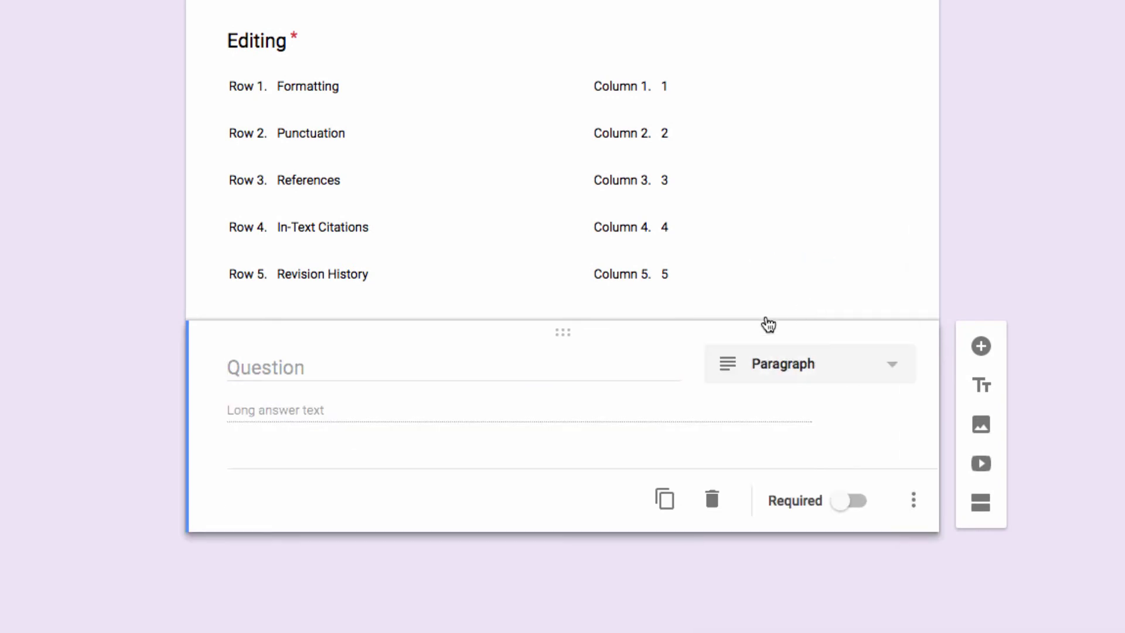
pyautogui.click(299, 406)
pyautogui.write('Comments')
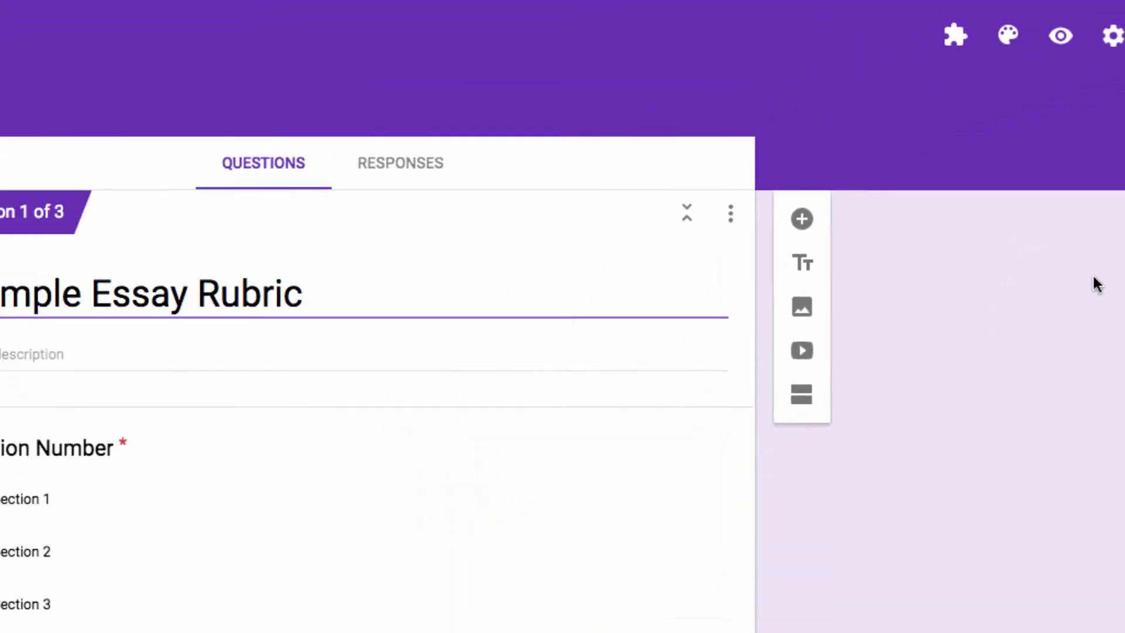
# Copy the form's shareable link and open the live form.
pyautogui.click(916, 130)
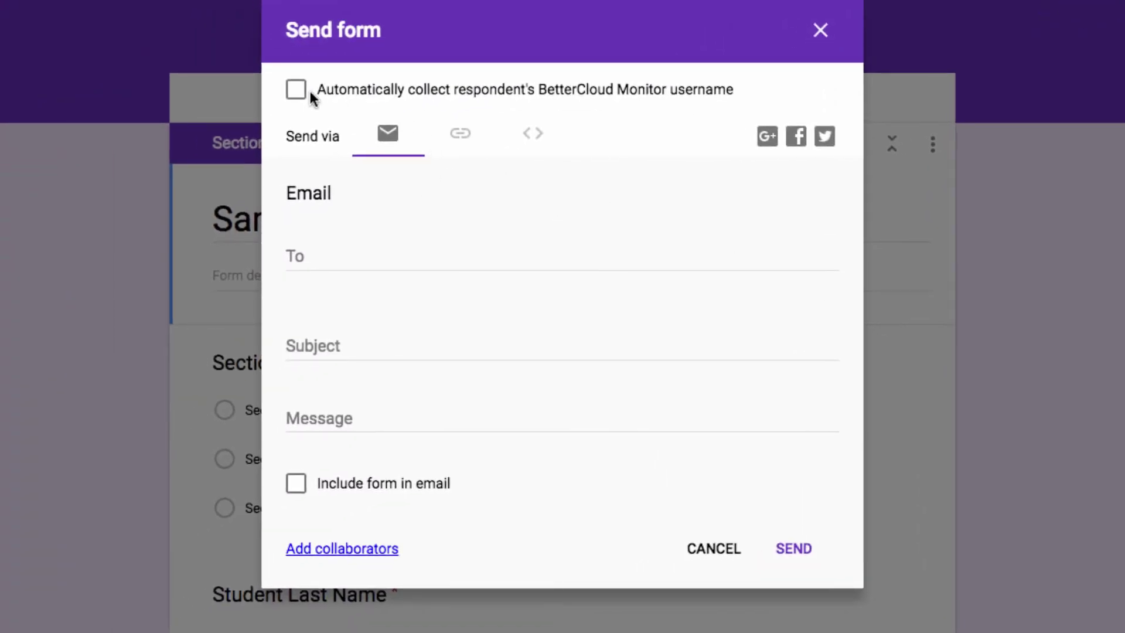
pyautogui.click(458, 136)
pyautogui.click(456, 233)
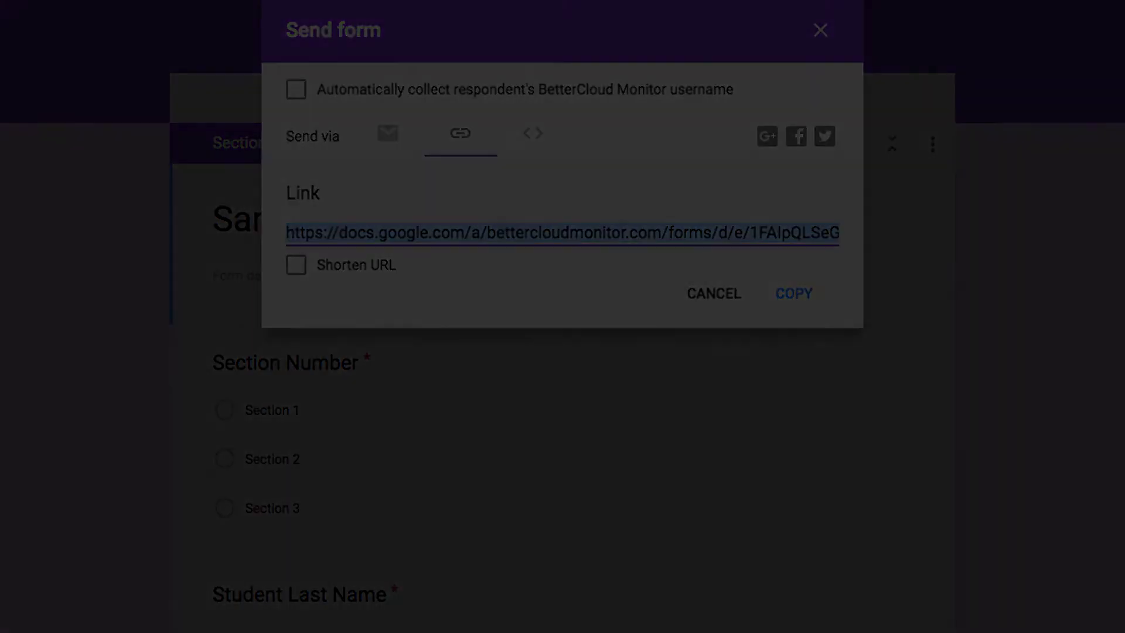
pyautogui.scroll(-3, 563, 351)
# Score Content: Clear Purpose 4, Specific Details 3, Structure 4, Logic of Ideas 4.
pyautogui.click(670, 357)
pyautogui.click(632, 387)
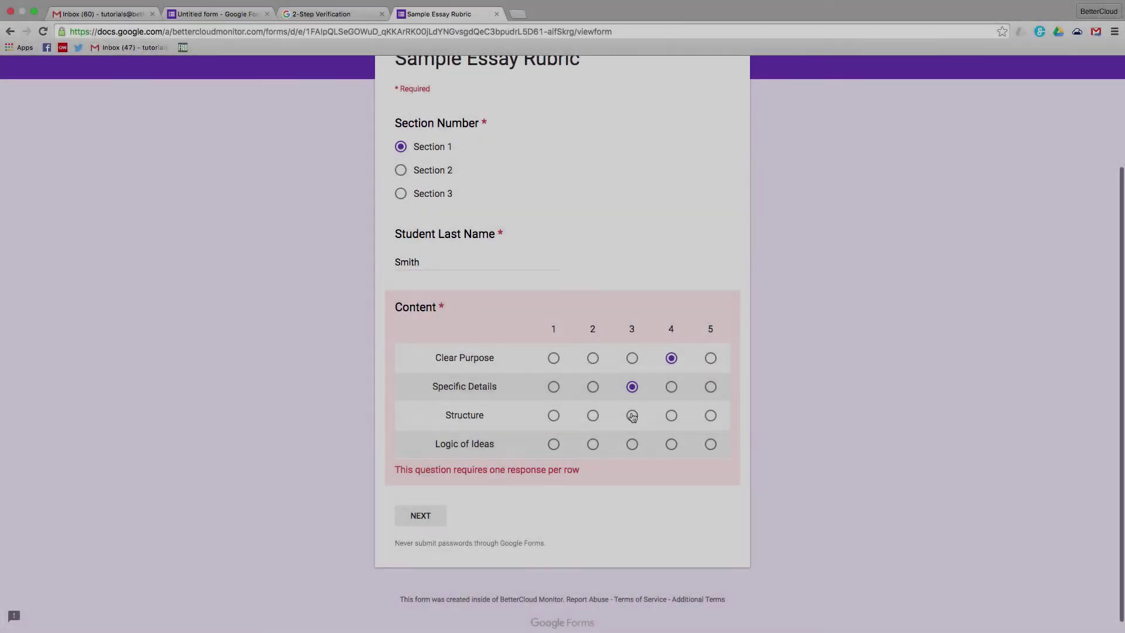
pyautogui.click(671, 415)
pyautogui.click(671, 444)
pyautogui.click(420, 515)
# Score Style 4, 3, 4, 5 and Editing 5, 5, 4, 4, 4 across their rows.
pyautogui.click(670, 347)
pyautogui.click(631, 376)
pyautogui.click(671, 405)
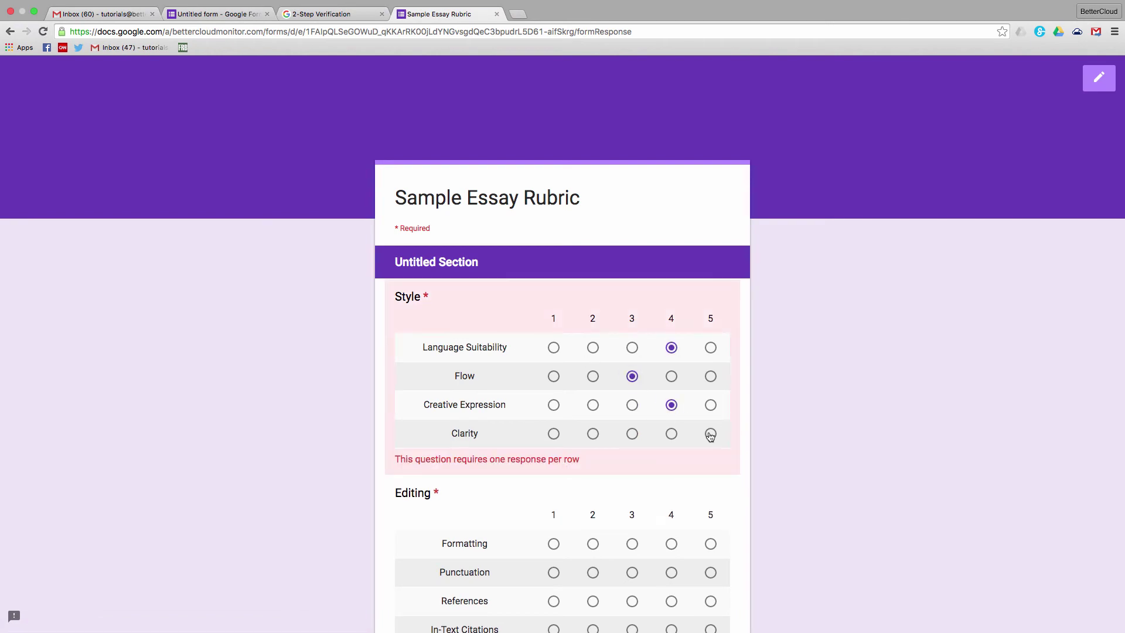
pyautogui.click(710, 433)
pyautogui.scroll(-3, 710, 434)
pyautogui.click(710, 379)
pyautogui.click(710, 407)
pyautogui.click(671, 437)
pyautogui.click(670, 465)
pyautogui.click(671, 492)
pyautogui.scroll(-2, 653, 478)
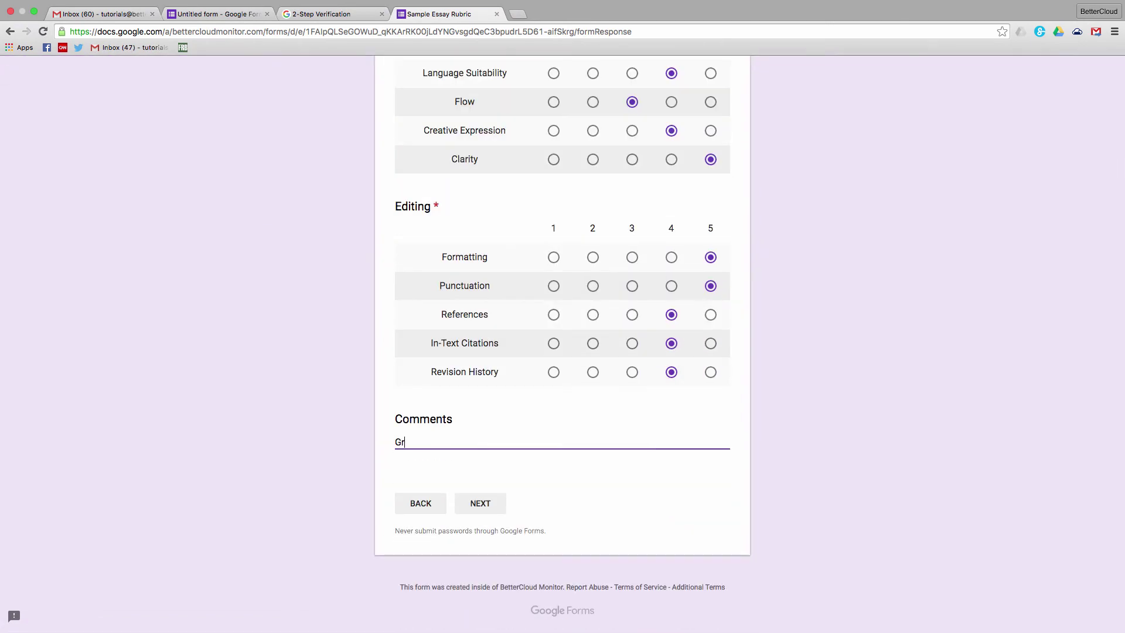
# Enter the comment 'Great job!' and submit the response.
pyautogui.write('eat job!')
pyautogui.click(496, 503)
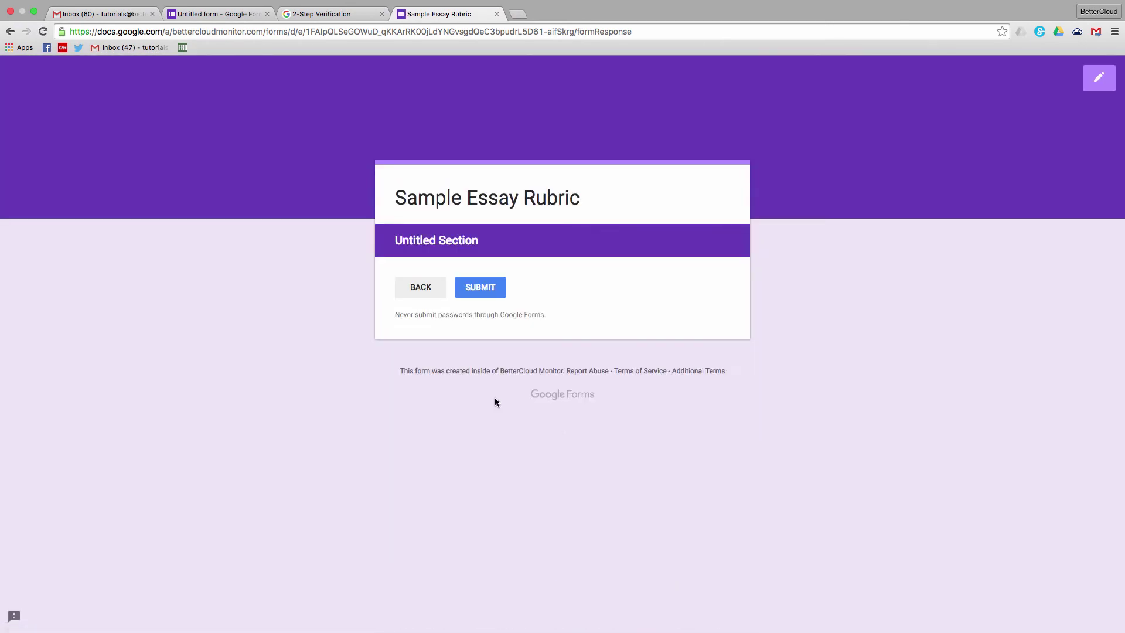
pyautogui.click(479, 293)
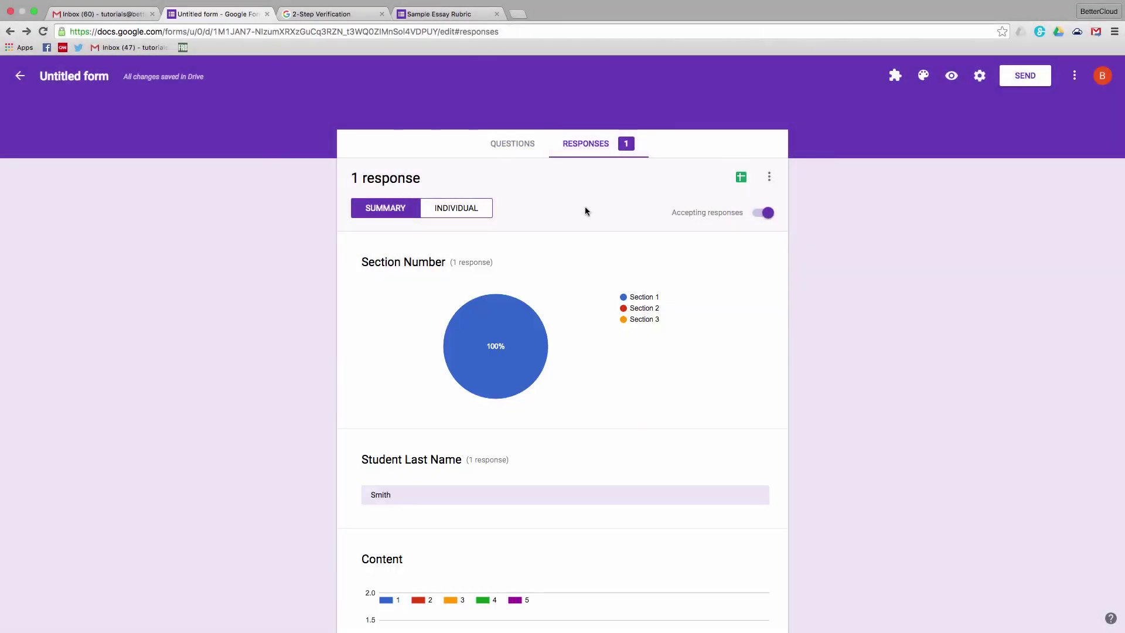
# Create a new linked spreadsheet for the form's responses.
pyautogui.click(741, 178)
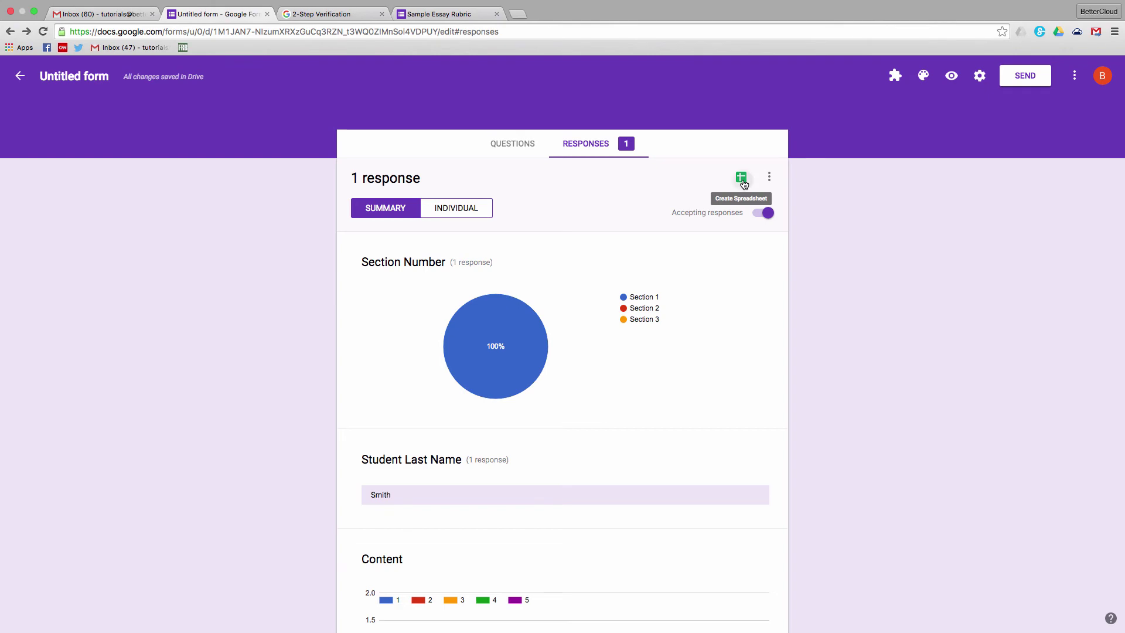
pyautogui.click(683, 228)
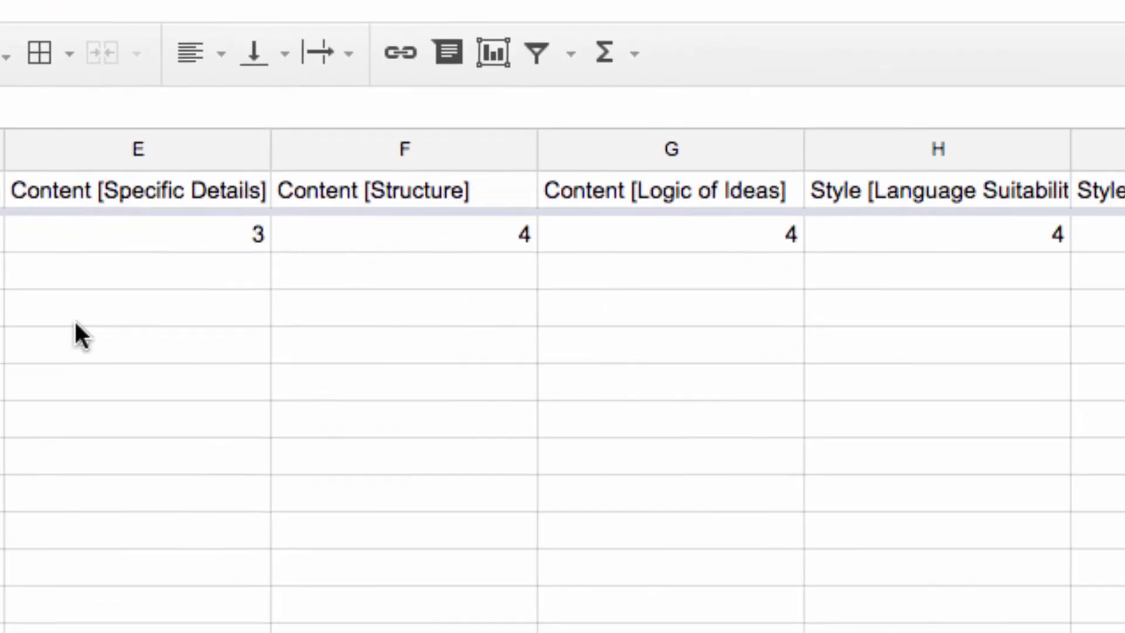
# Enter =SUM(D2:P2) in R2 to total the response's rubric scores.
pyautogui.hscroll(8, 509, 261)
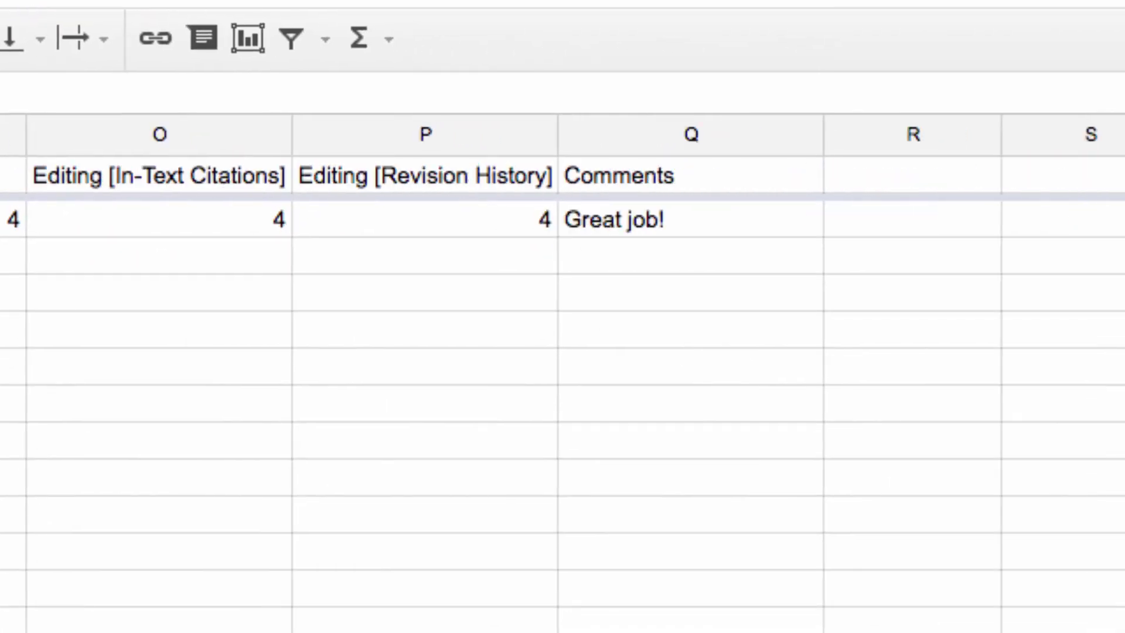
pyautogui.click(568, 227)
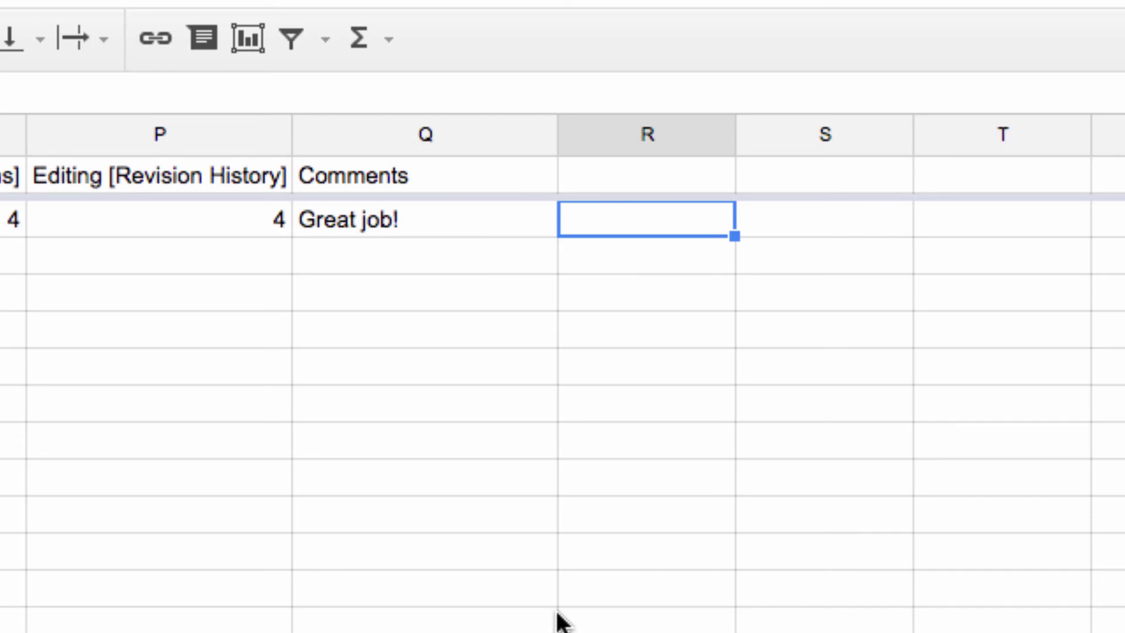
pyautogui.write('=SUM')
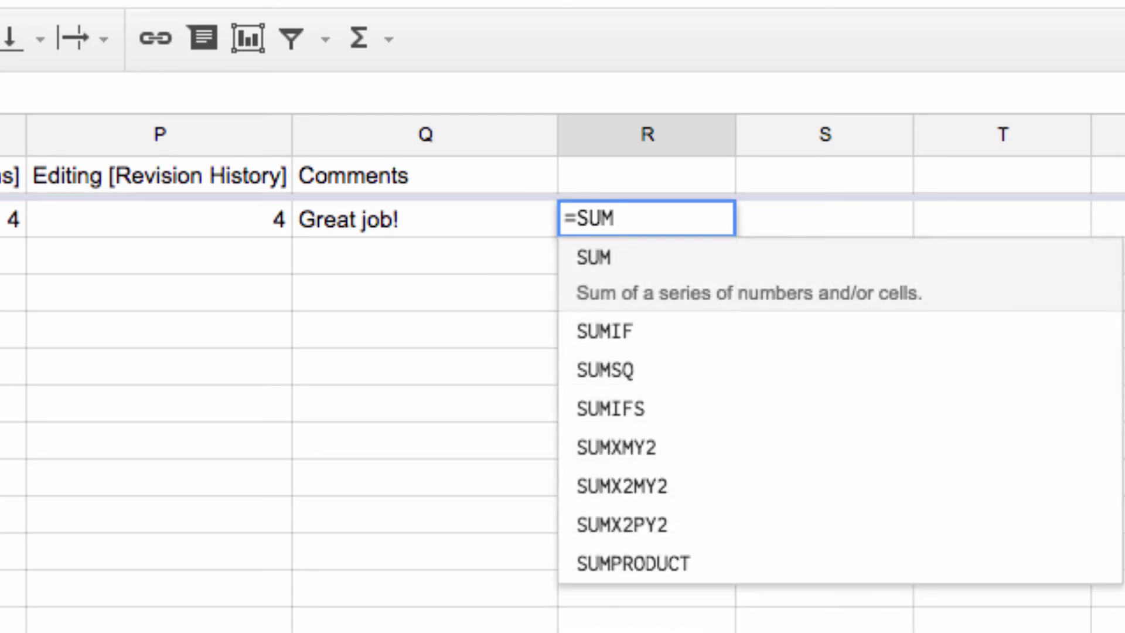
pyautogui.write('(')
pyautogui.hscroll(-10, 563, 375)
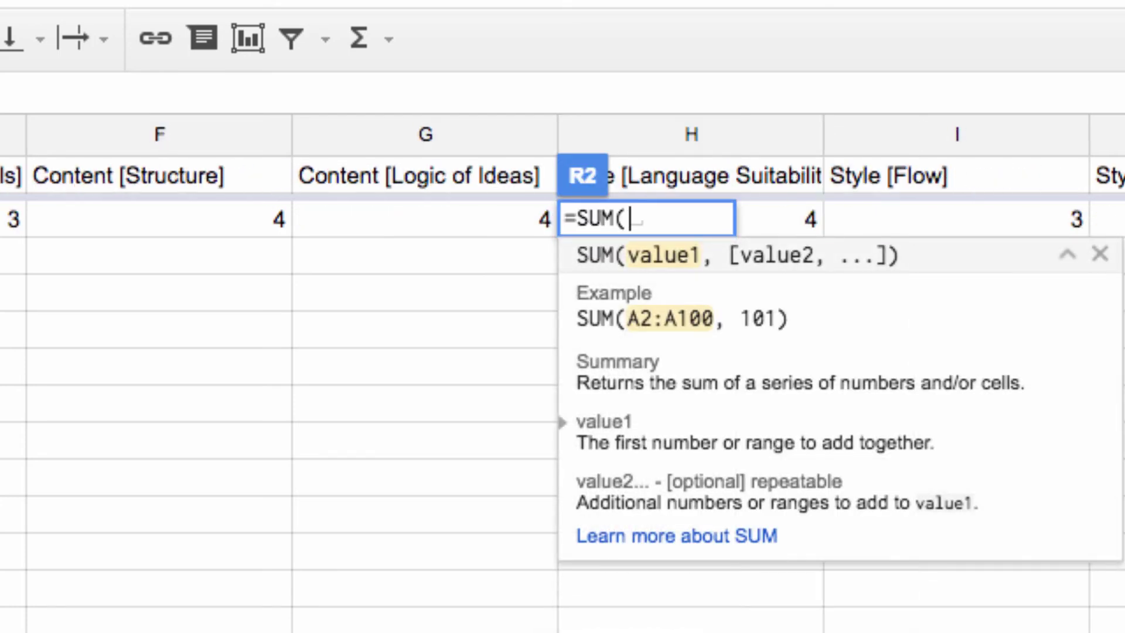
pyautogui.write('D2')
pyautogui.hscroll(7, 56, 285)
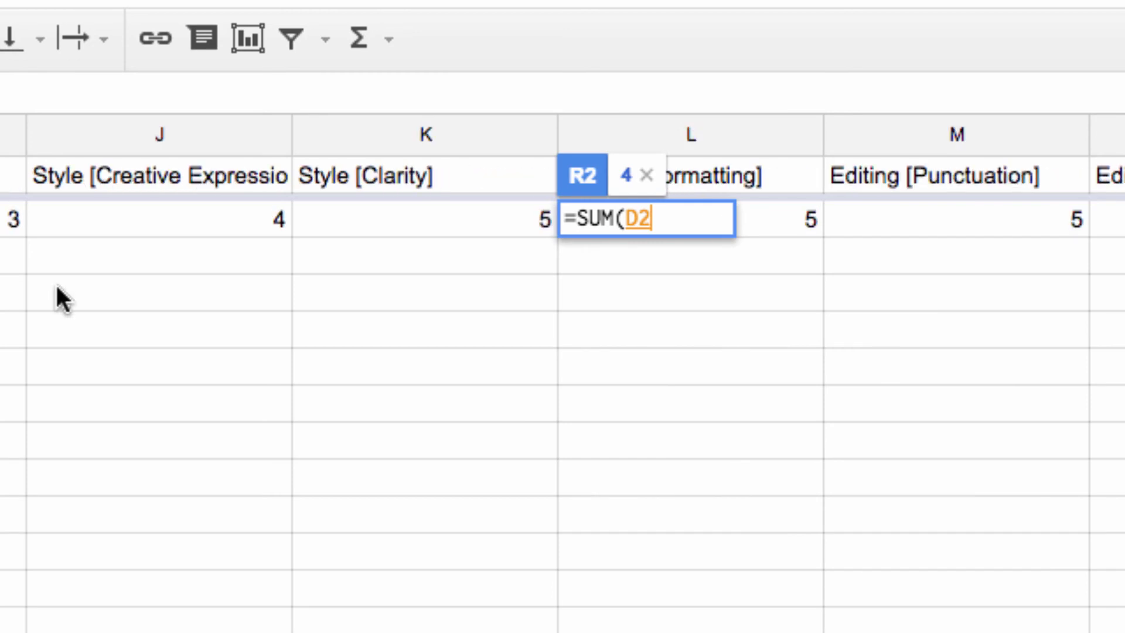
pyautogui.hscroll(5, 56, 285)
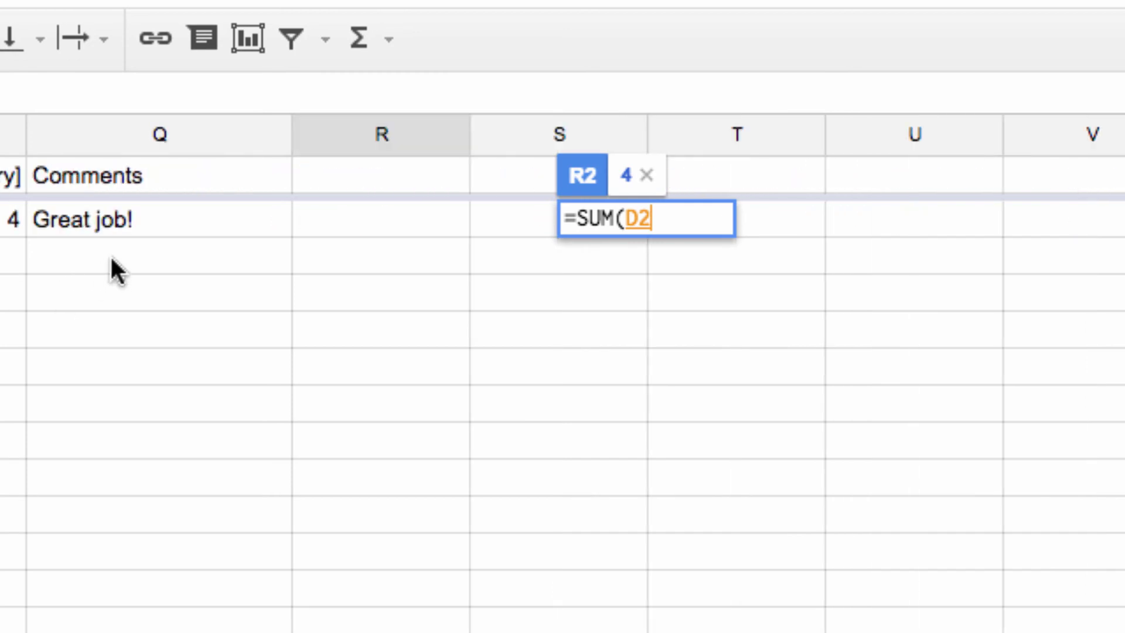
pyautogui.keyDown('shift'); pyautogui.click(13, 219); pyautogui.keyUp('shift')
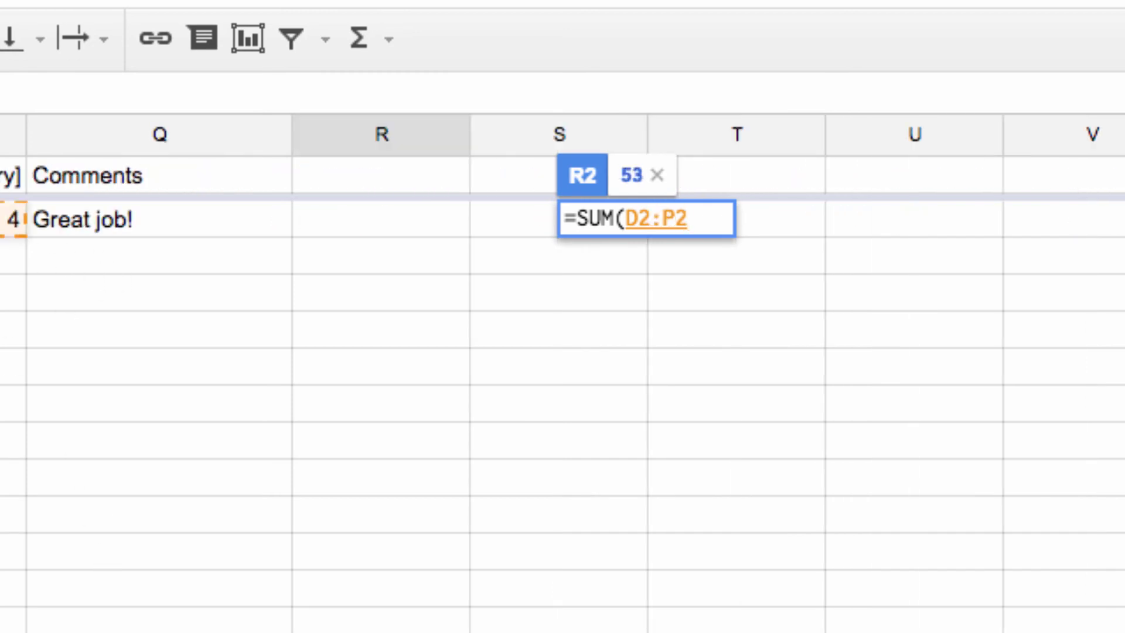
pyautogui.write(')')
pyautogui.press('Return')
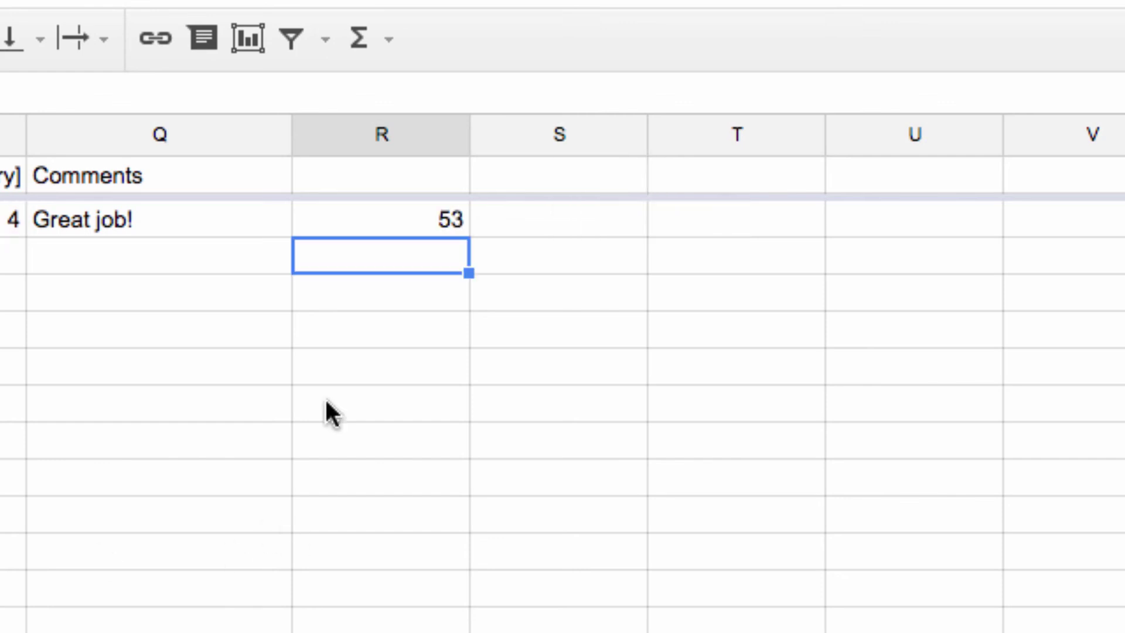
# Fill the R2 total formula down through R12.
pyautogui.click(403, 220)
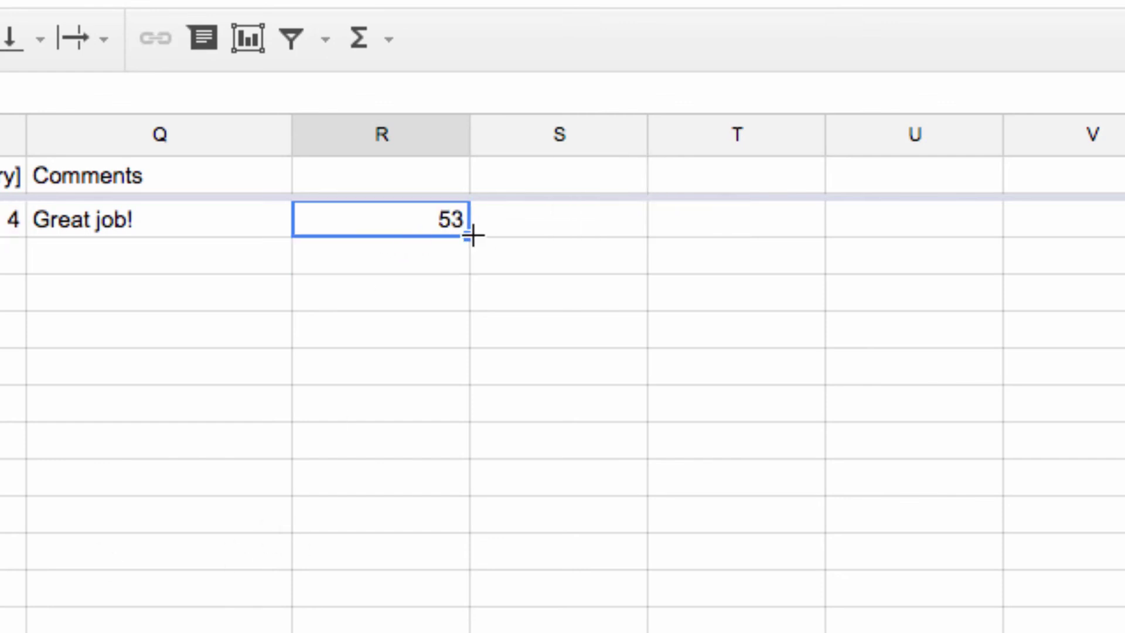
pyautogui.moveTo(469, 235); pyautogui.dragTo(466, 590)
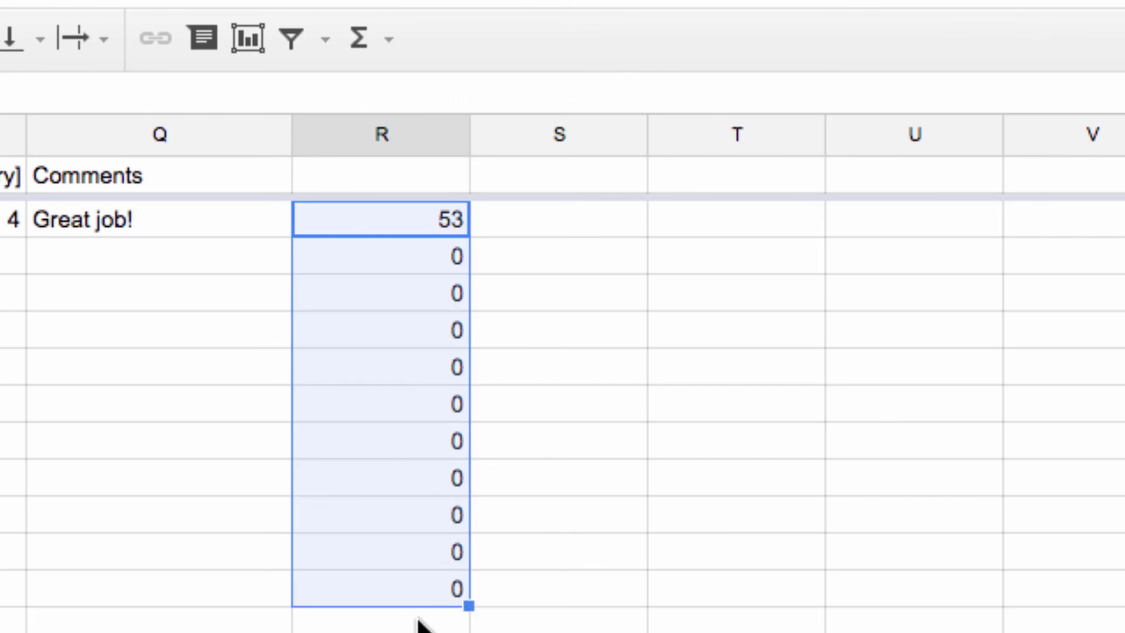
pyautogui.click(687, 593)
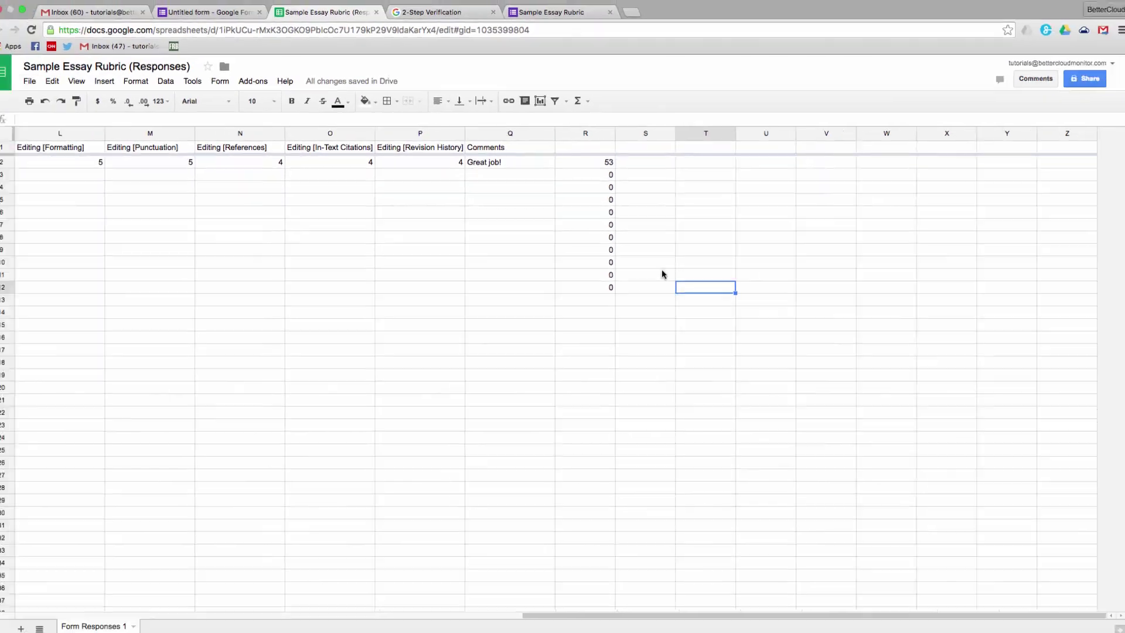